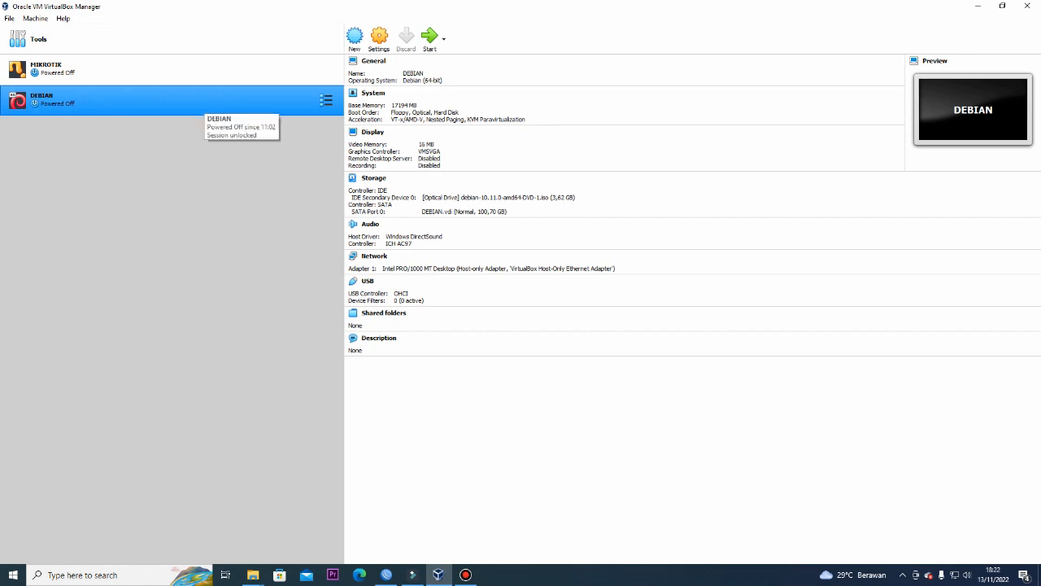
# Remove the DEBIAN virtual machine and delete all its files, keeping only MIKROTIK
pyautogui.rightClick(203, 102)
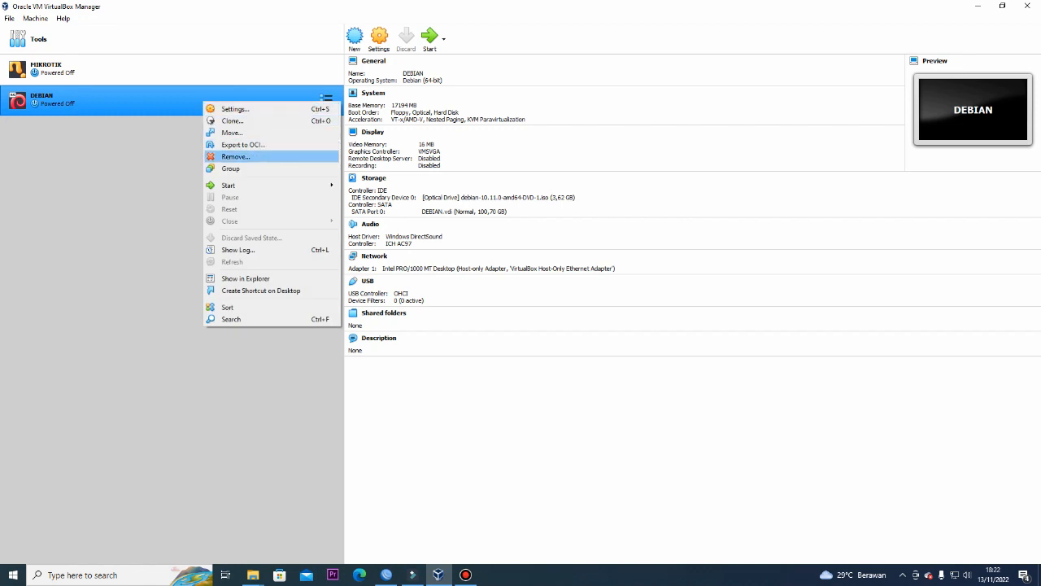
pyautogui.click(224, 156)
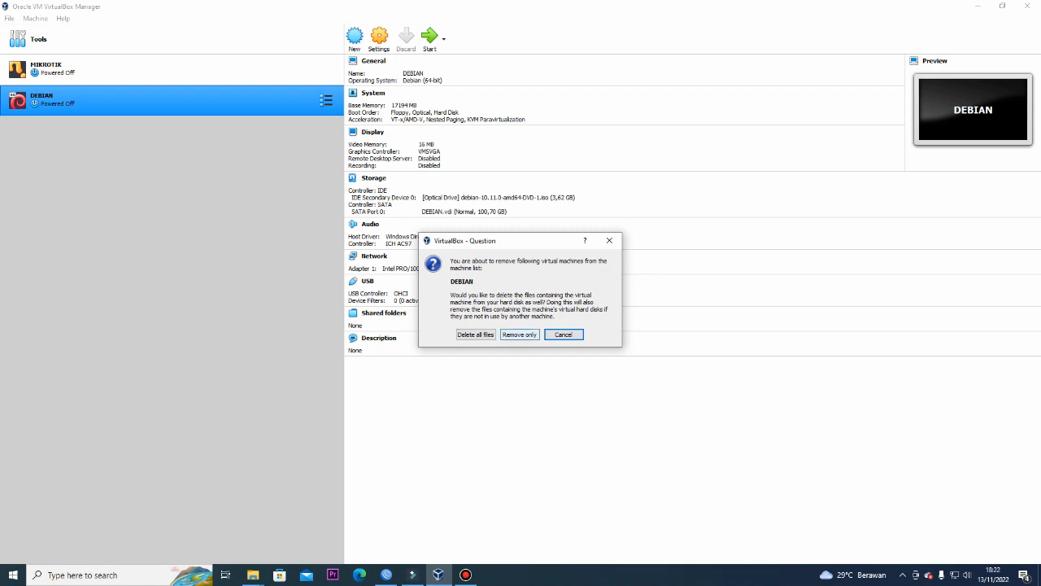
pyautogui.click(476, 335)
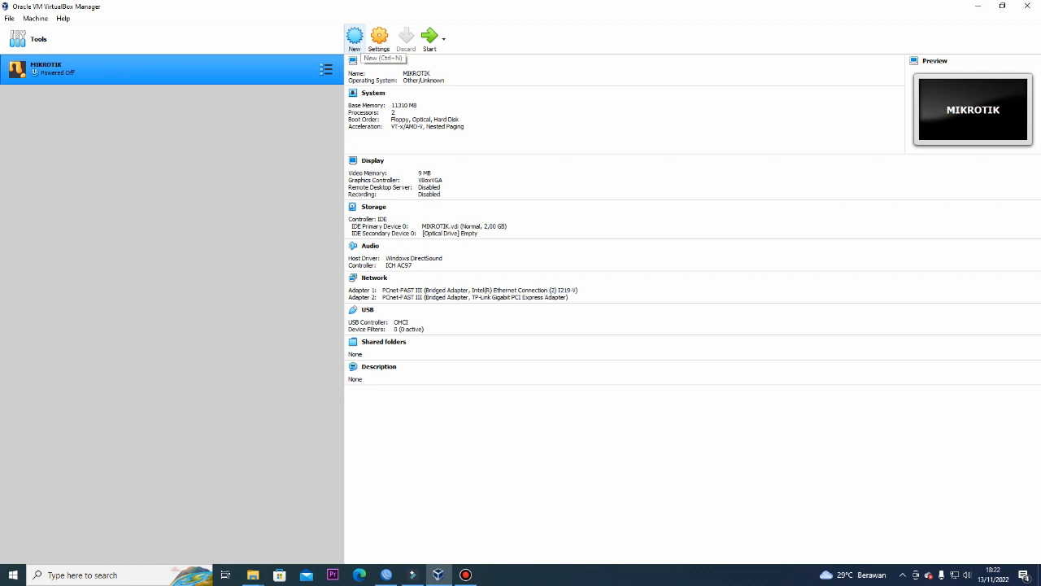
# Start a new Linux Debian 64-bit machine named DEBIAN 10 with 12810 MB memory
pyautogui.click(354, 36)
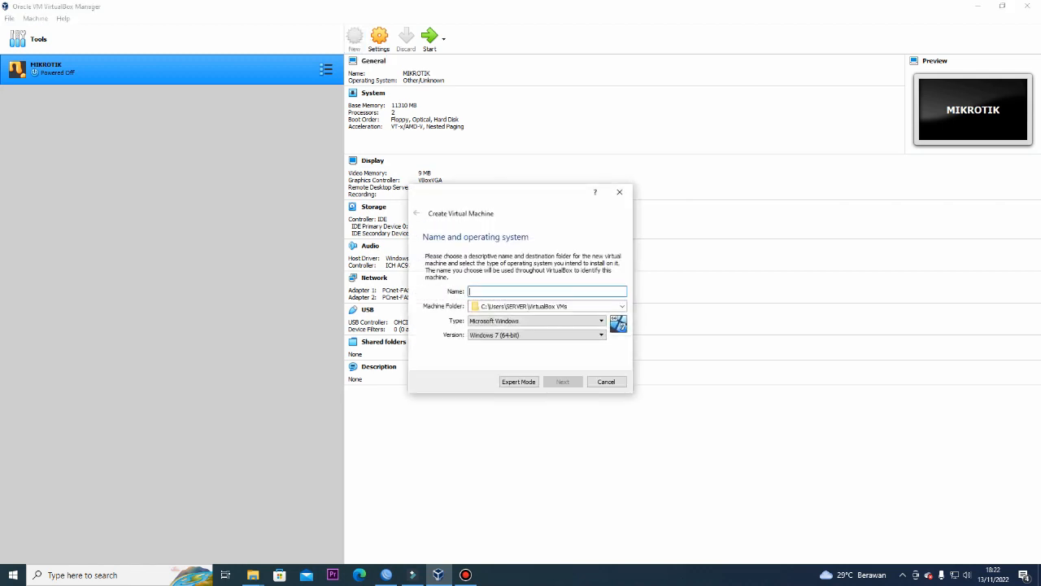
pyautogui.write('DEBIAN 10')
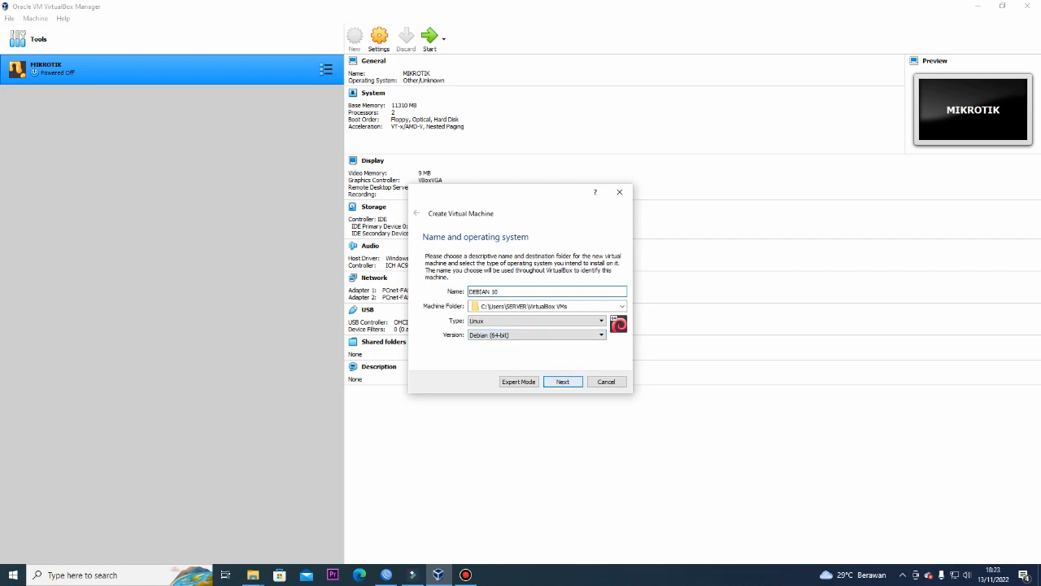
pyautogui.press('Return')
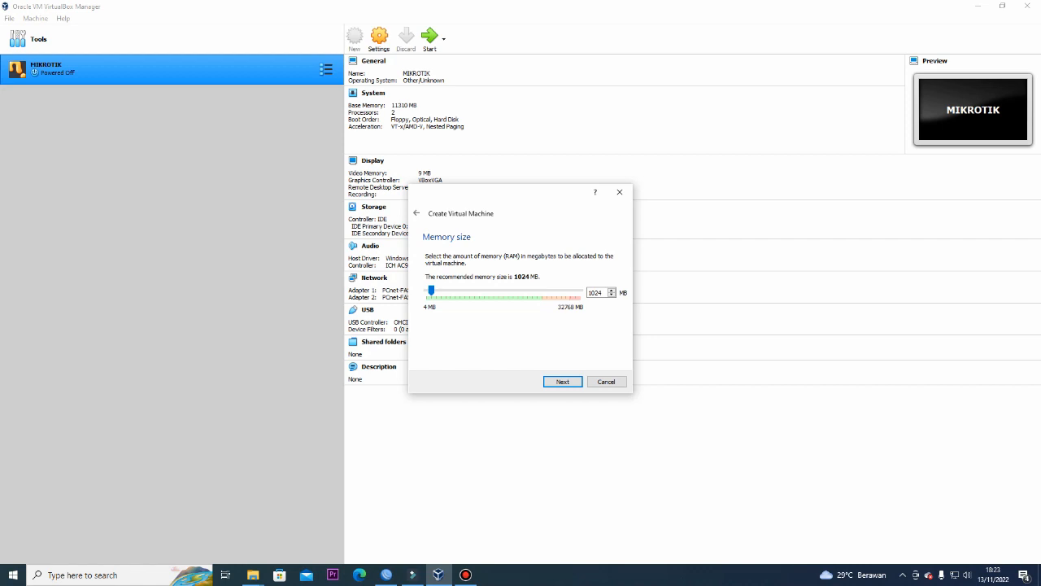
pyautogui.moveTo(431, 290); pyautogui.dragTo(486, 290)
pyautogui.press('Return')
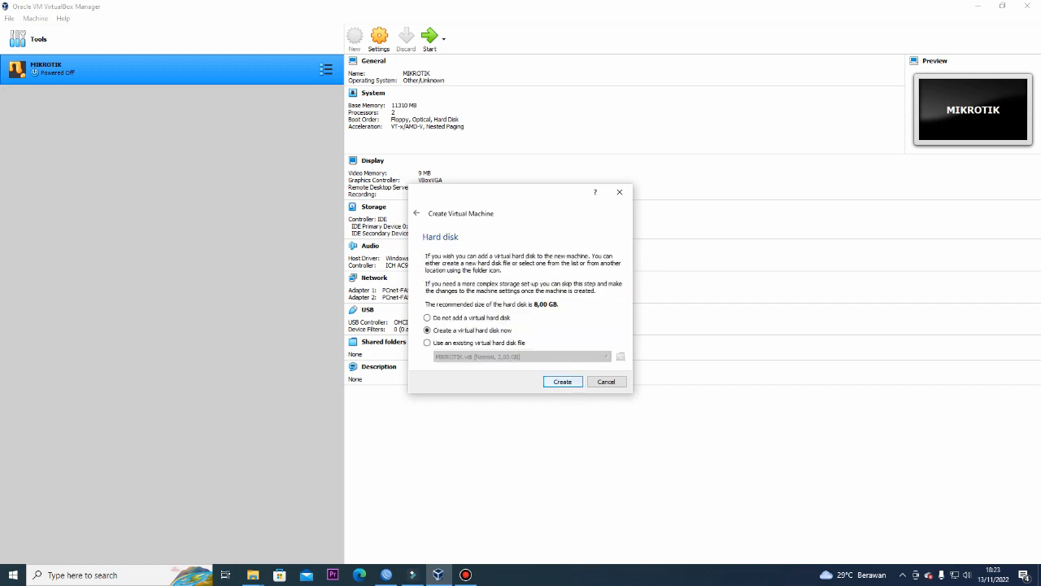
# Give DEBIAN 10 a new dynamically allocated 100,70 GB VDI hard disk
pyautogui.press('Return')
pyautogui.press('Return')
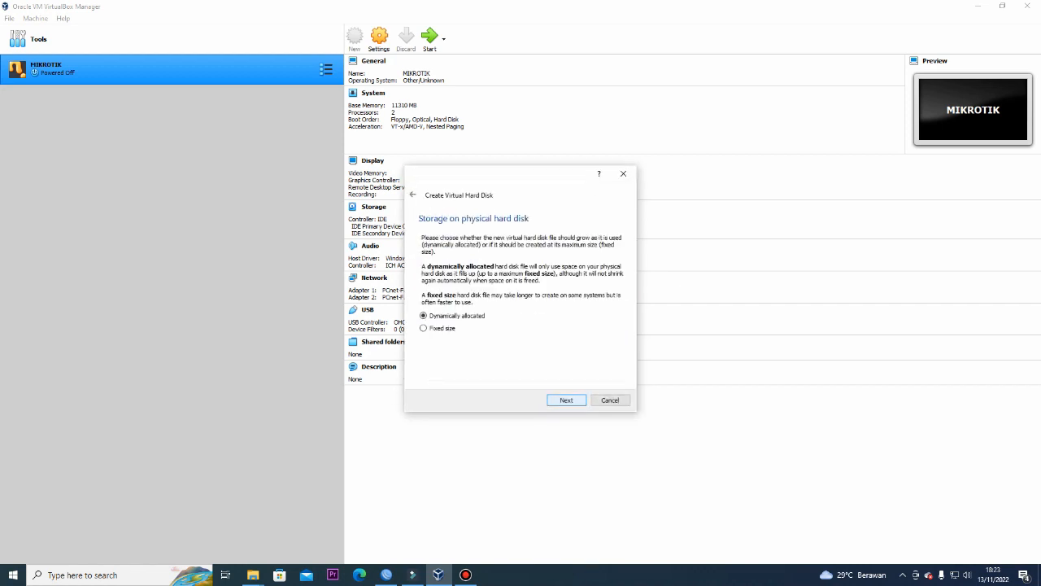
pyautogui.press('Return')
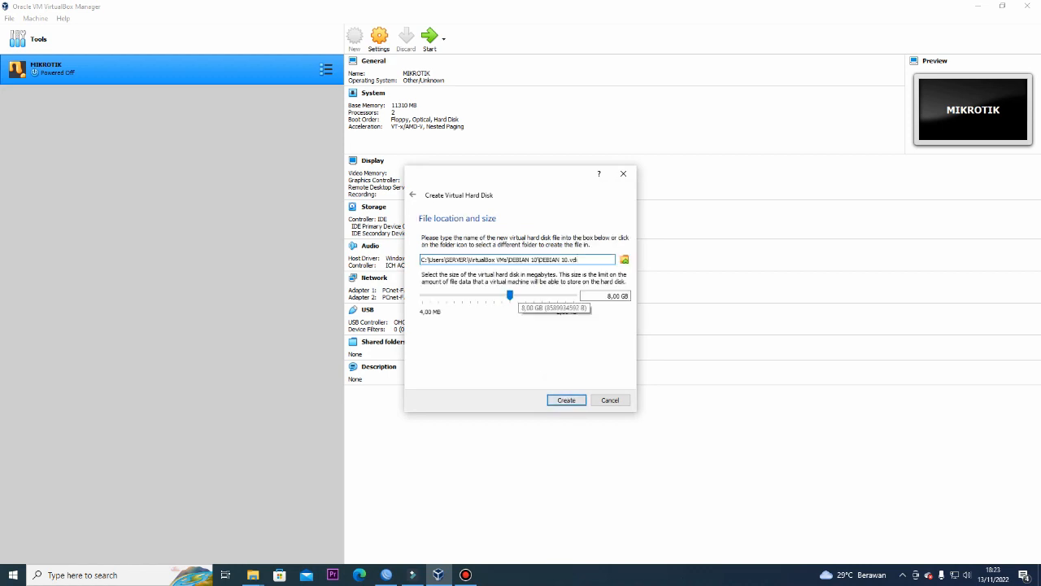
pyautogui.moveTo(510, 295); pyautogui.dragTo(537, 295)
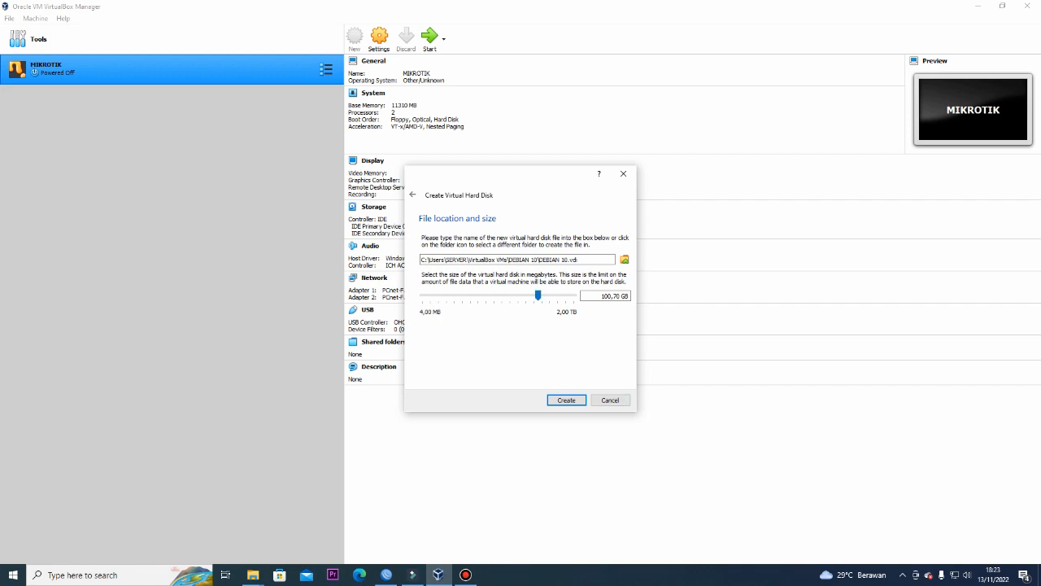
pyautogui.click(566, 399)
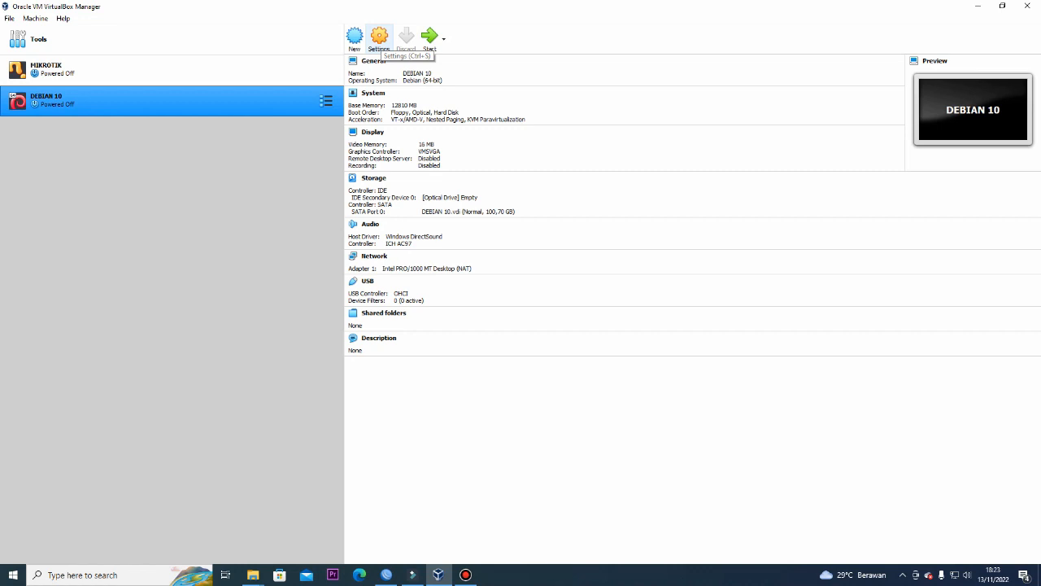
# Attach DEBIAN 10's network adapter to Host-only Adapter, save, and start the machine
pyautogui.click(379, 38)
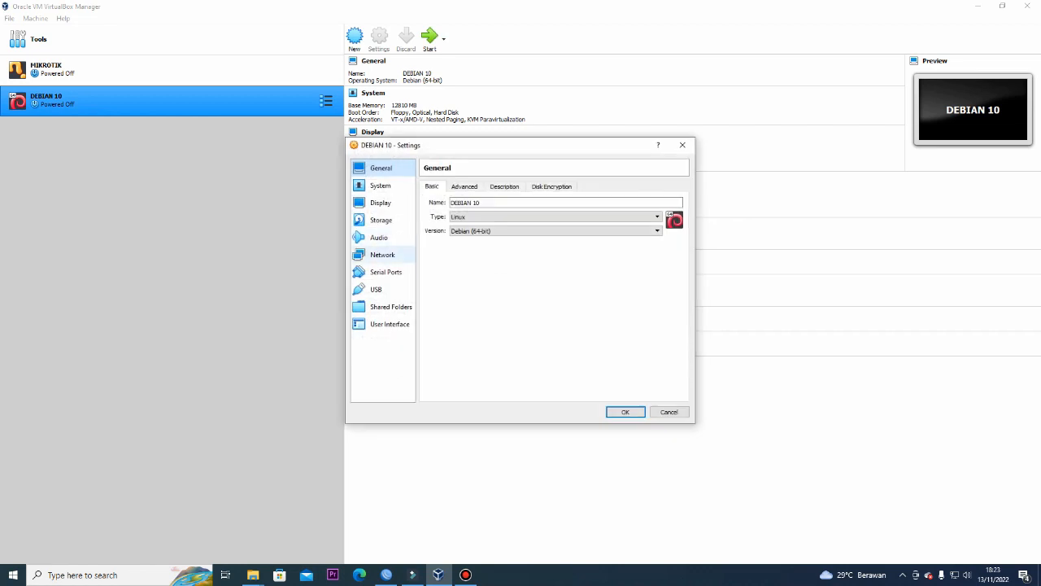
pyautogui.click(383, 254)
pyautogui.click(527, 215)
pyautogui.click(505, 245)
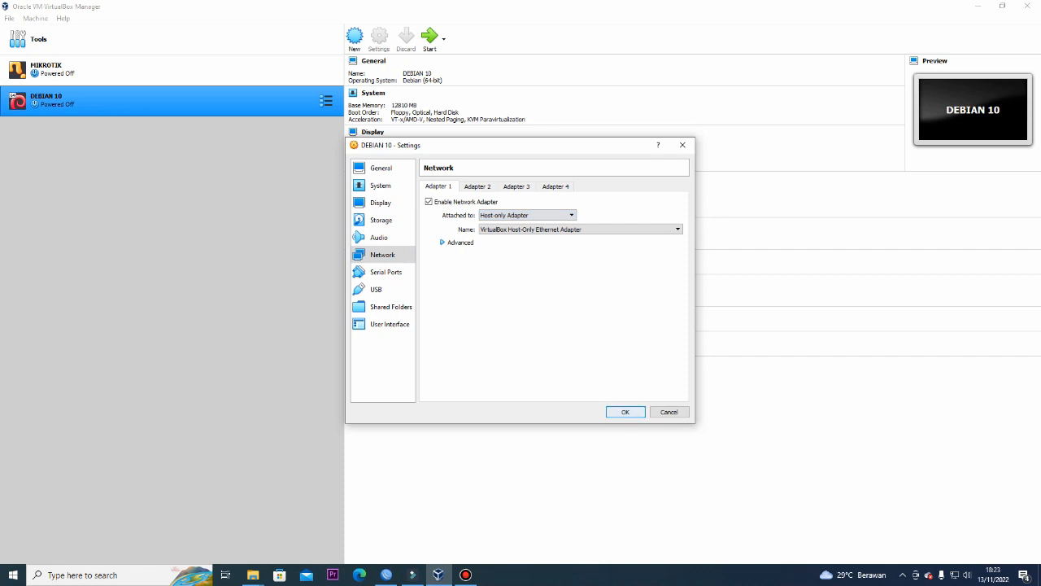
pyautogui.click(626, 412)
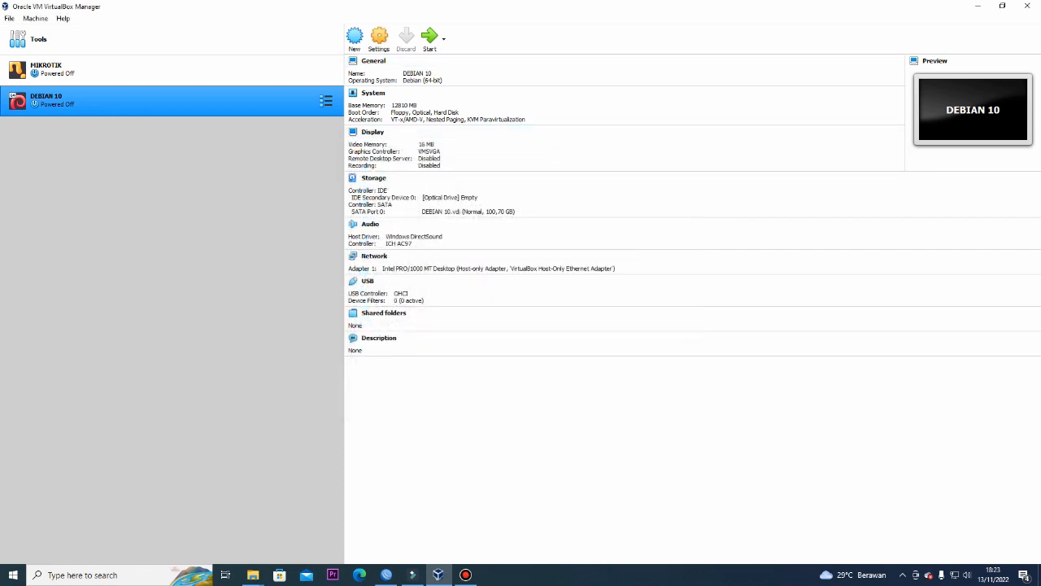
pyautogui.click(430, 37)
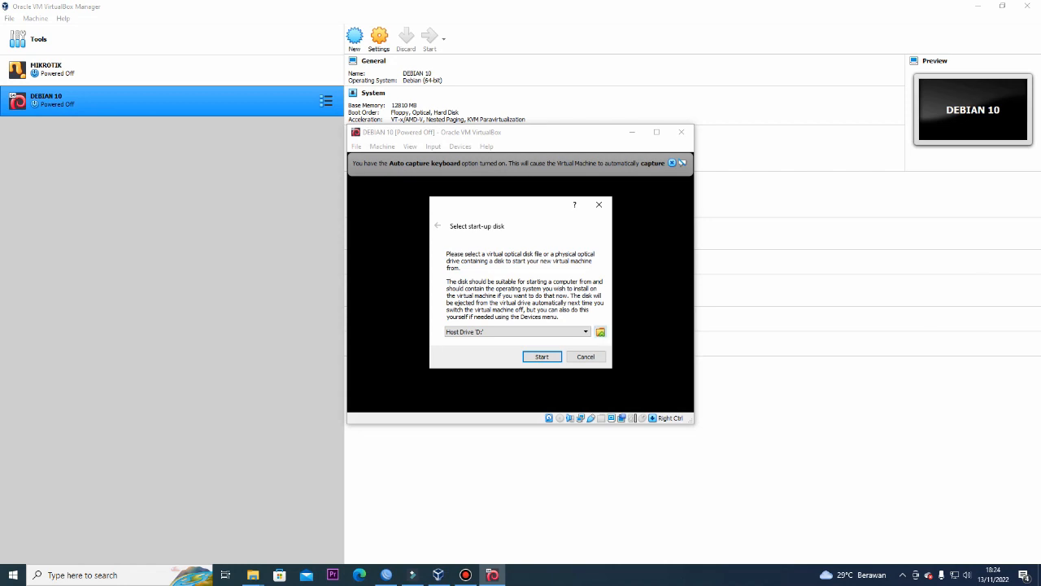
# Add debian-10.11.0-amd64-DVD-1.iso as the start-up disk and boot DEBIAN 10 from it
pyautogui.click(601, 331)
pyautogui.click(363, 231)
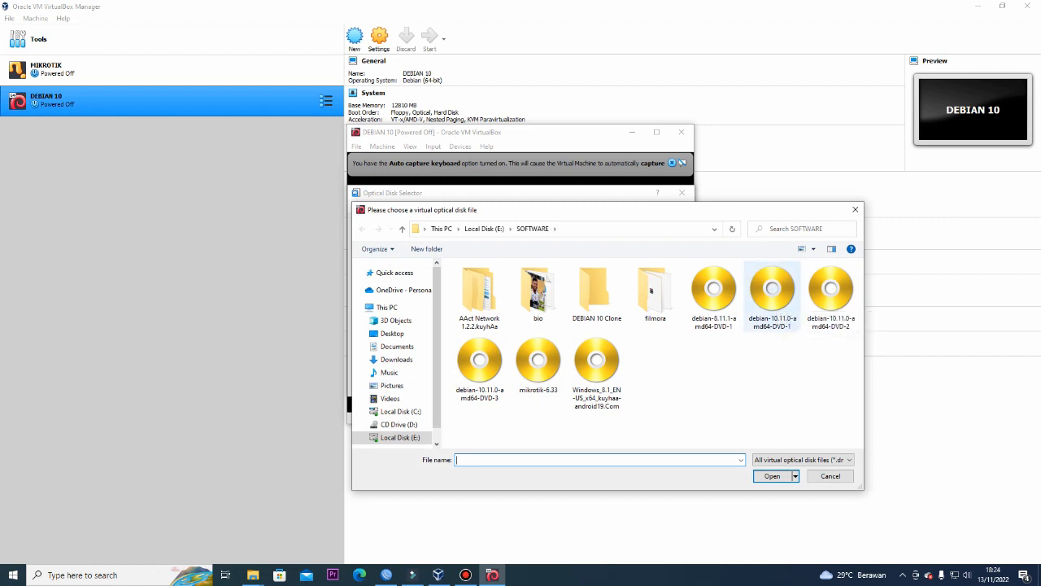
pyautogui.doubleClick(772, 293)
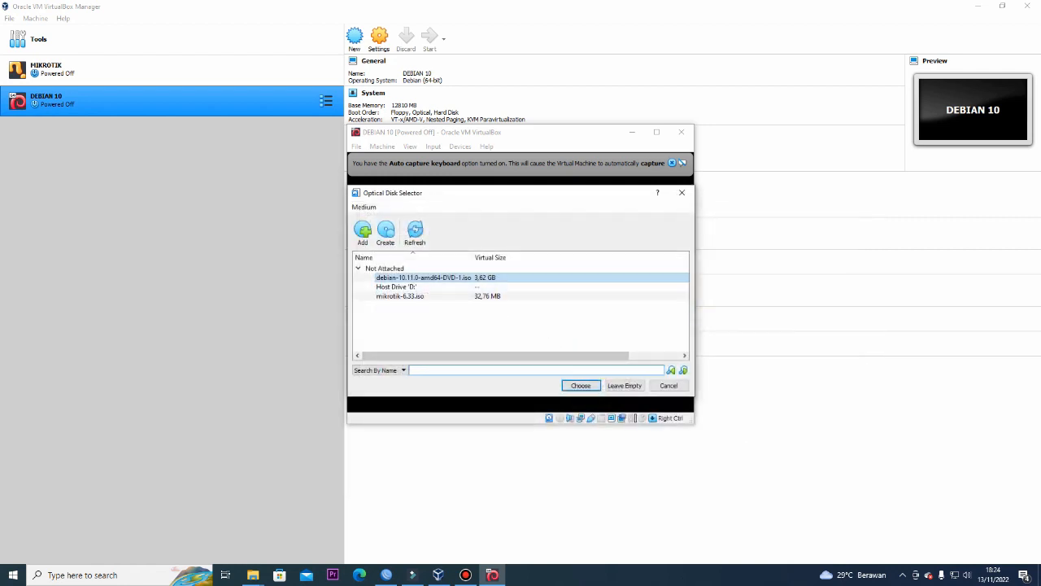
pyautogui.press('Return')
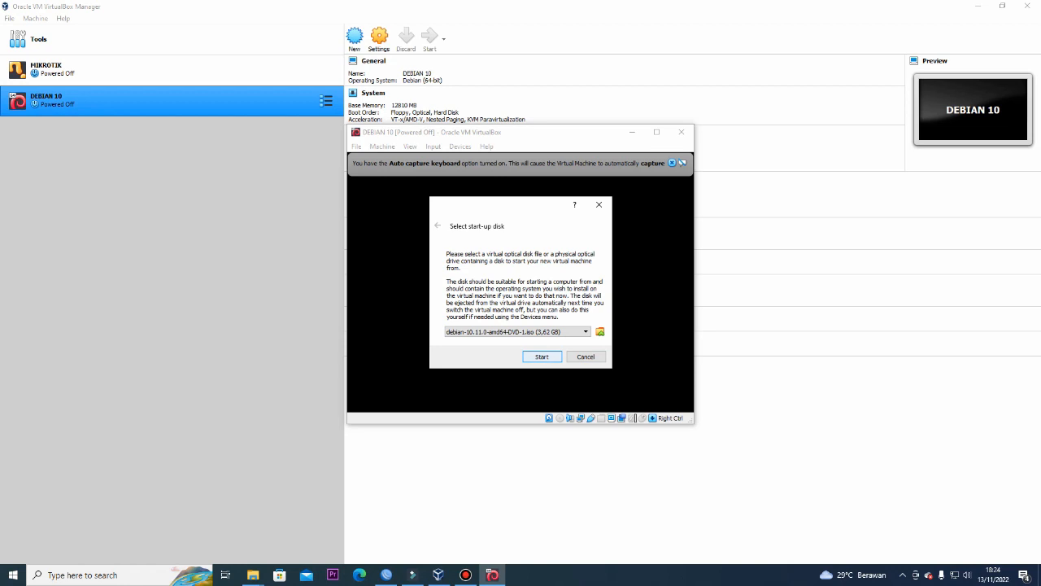
pyautogui.press('Return')
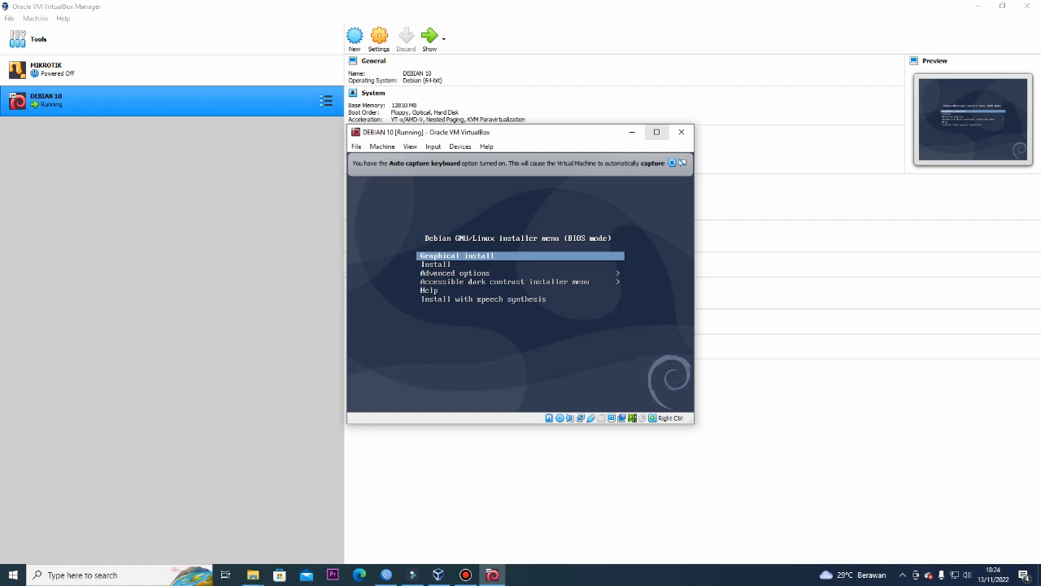
# Launch the text-mode Install with Indonesian language, Indonesia location and Inggris Amerika keyboard
pyautogui.press('Down')
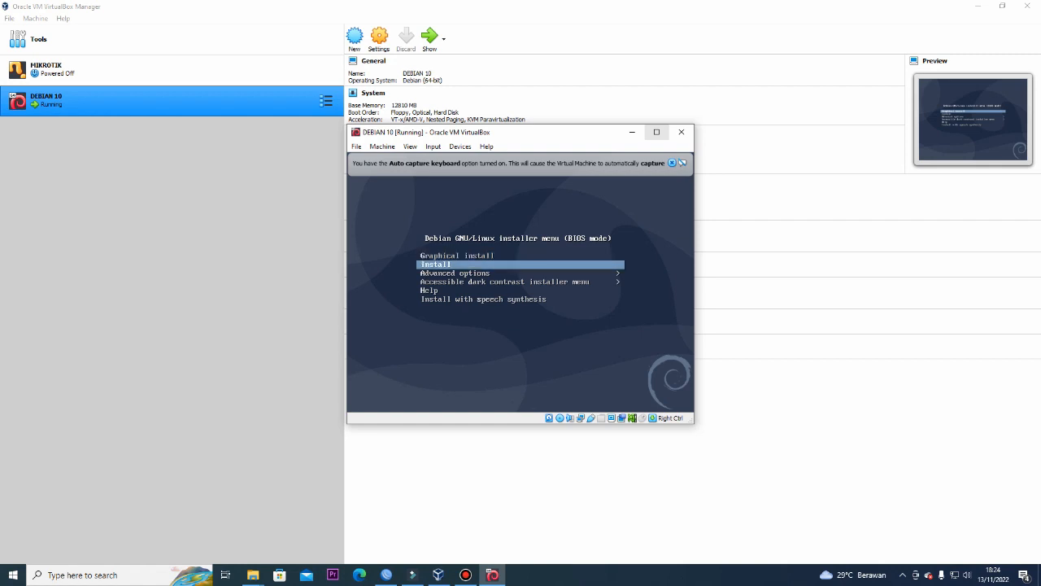
pyautogui.press('Return')
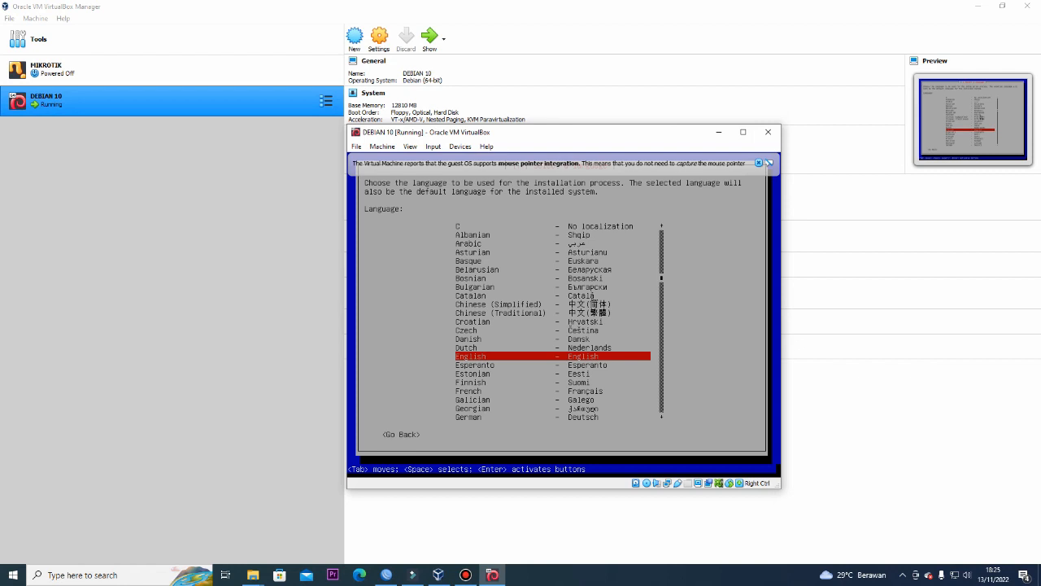
pyautogui.press('i')
pyautogui.press('Down')
pyautogui.press('Return')
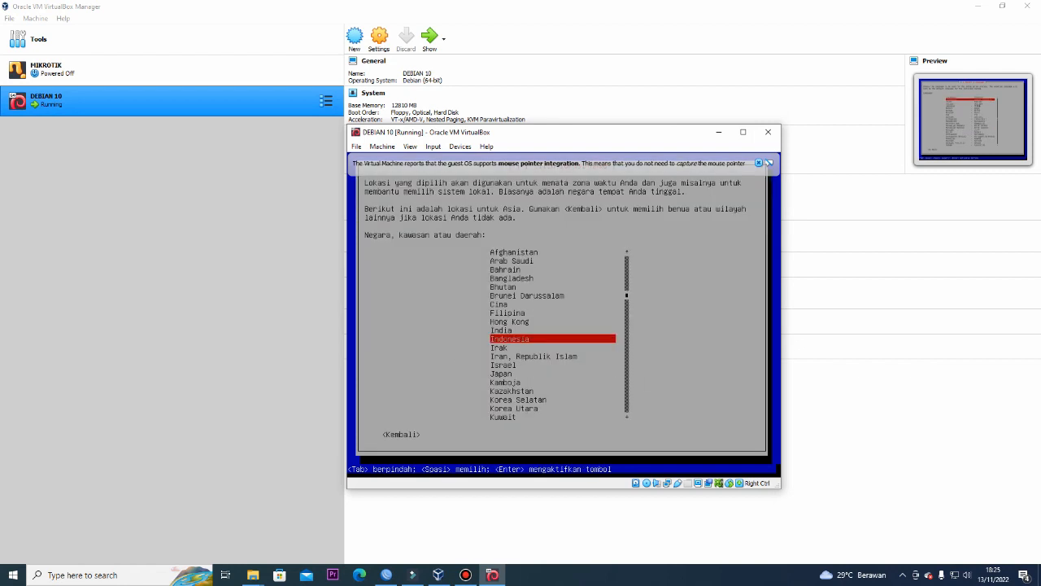
pyautogui.press('Return')
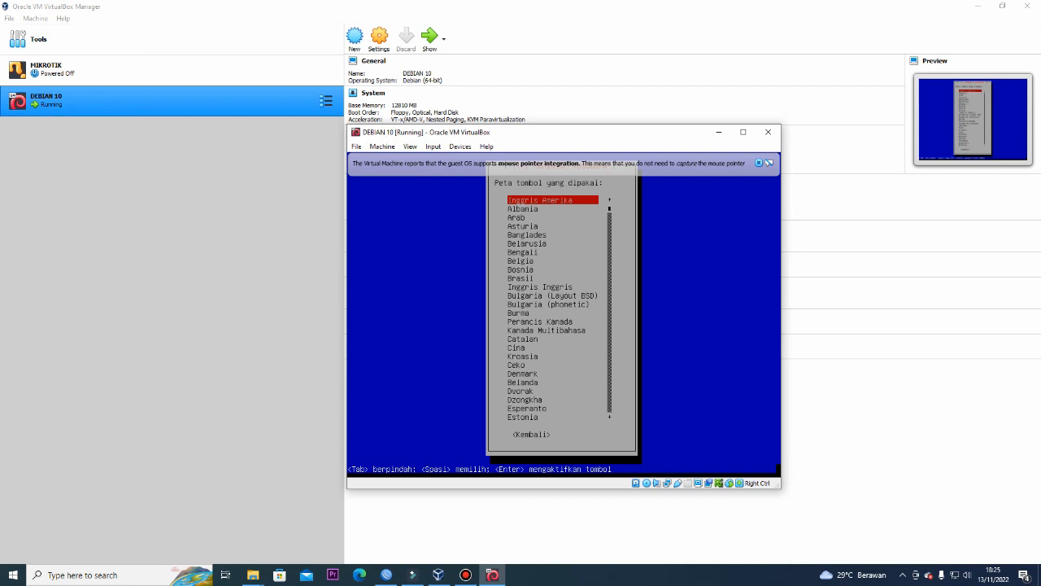
pyautogui.press('Return')
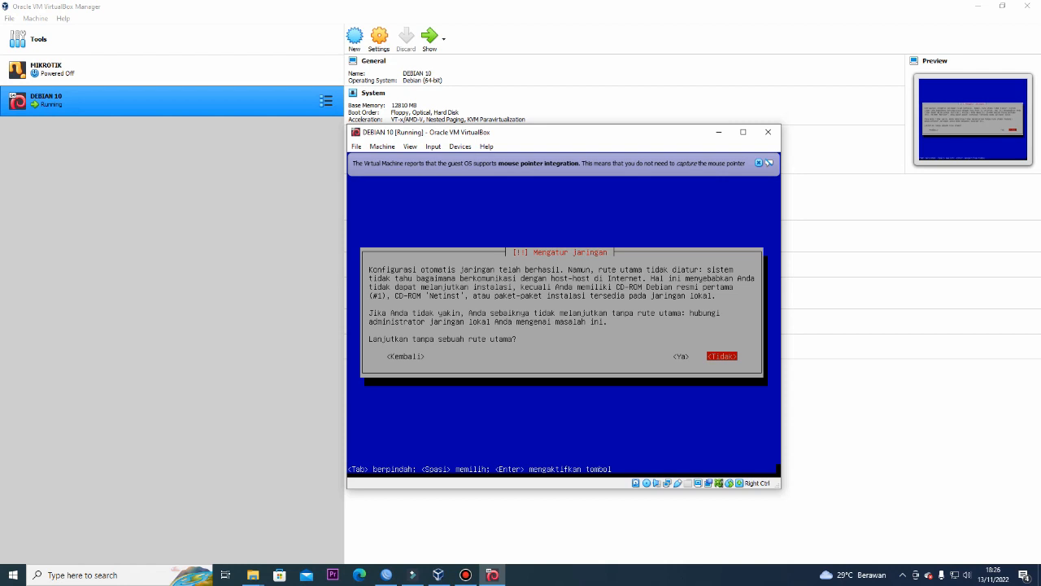
# Continue network setup without a default route and with no DNS server
pyautogui.press('Left')
pyautogui.press('Return')
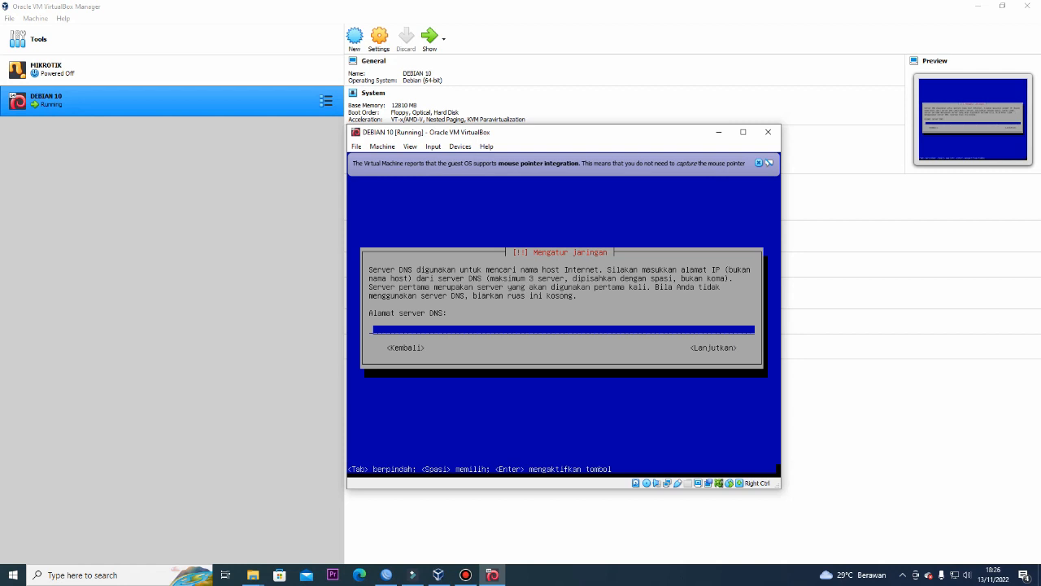
pyautogui.press('Tab')
pyautogui.press('Return')
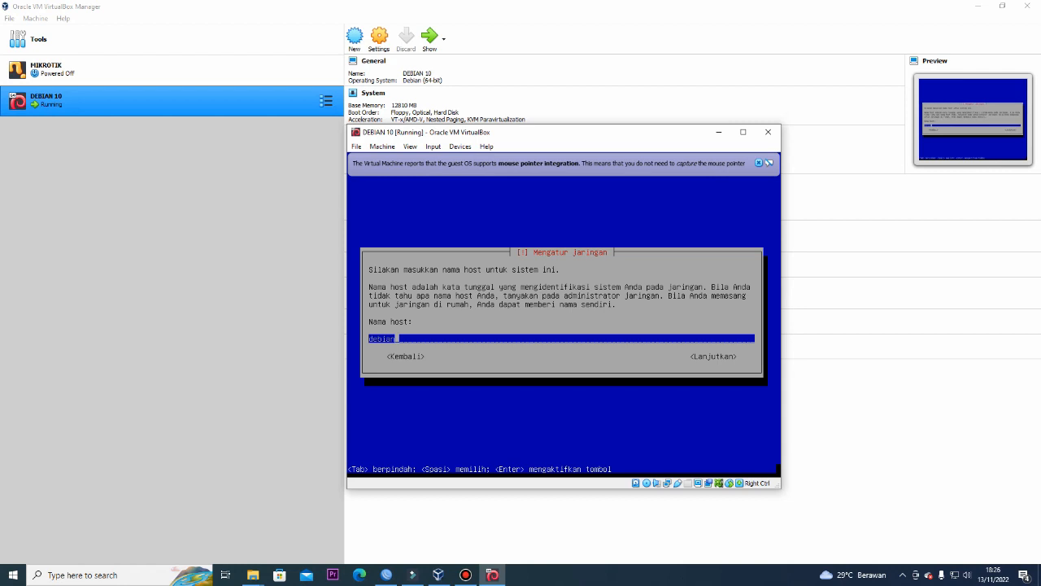
# Set the hostname to server and leave the domain name empty
pyautogui.press('BackSpace')
pyautogui.press('BackSpace')
pyautogui.press('BackSpace')
pyautogui.press('BackSpace')
pyautogui.press('BackSpace')
pyautogui.press('BackSpace')
pyautogui.write('server')
pyautogui.press('Return')
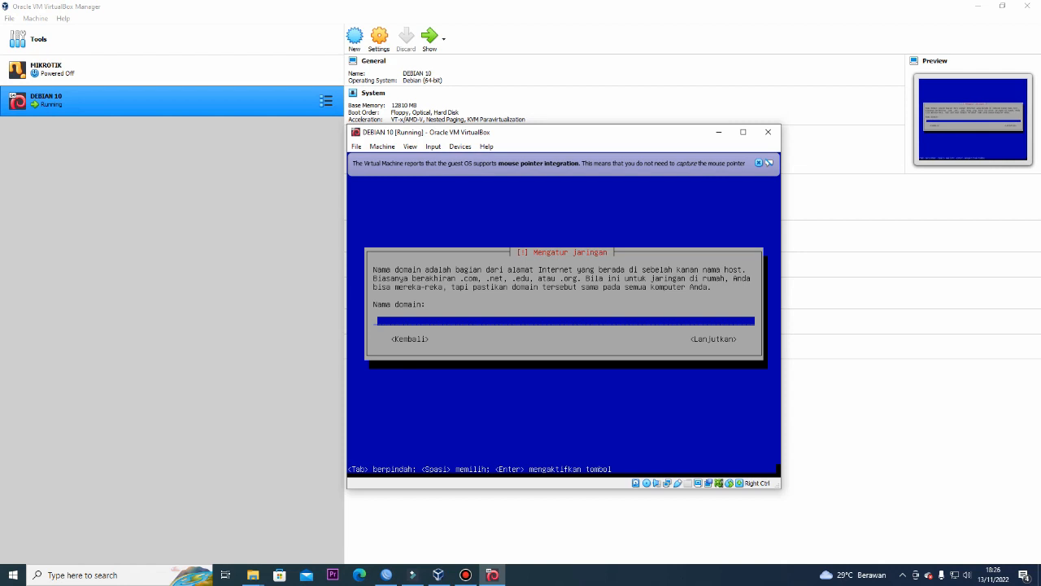
pyautogui.press('Tab')
pyautogui.press('Return')
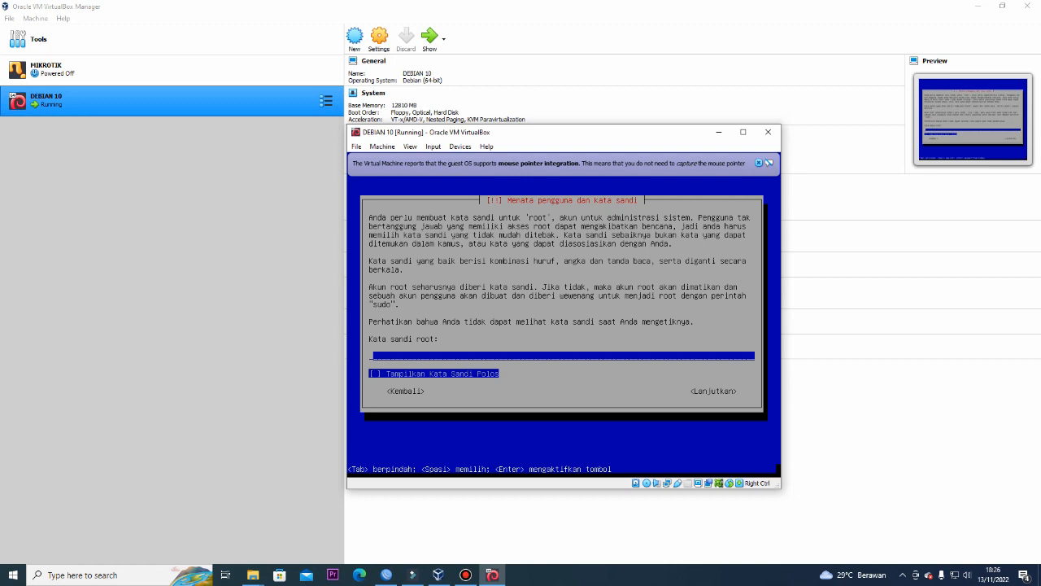
# Enter and confirm the root password
pyautogui.write('123')
pyautogui.press('Return')
pyautogui.write('123')
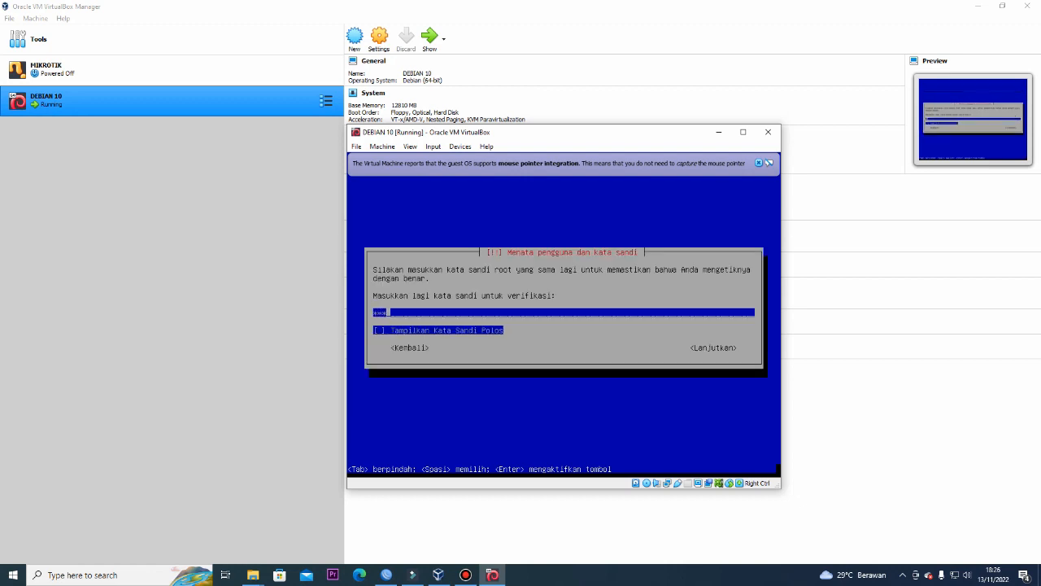
pyautogui.press('Return')
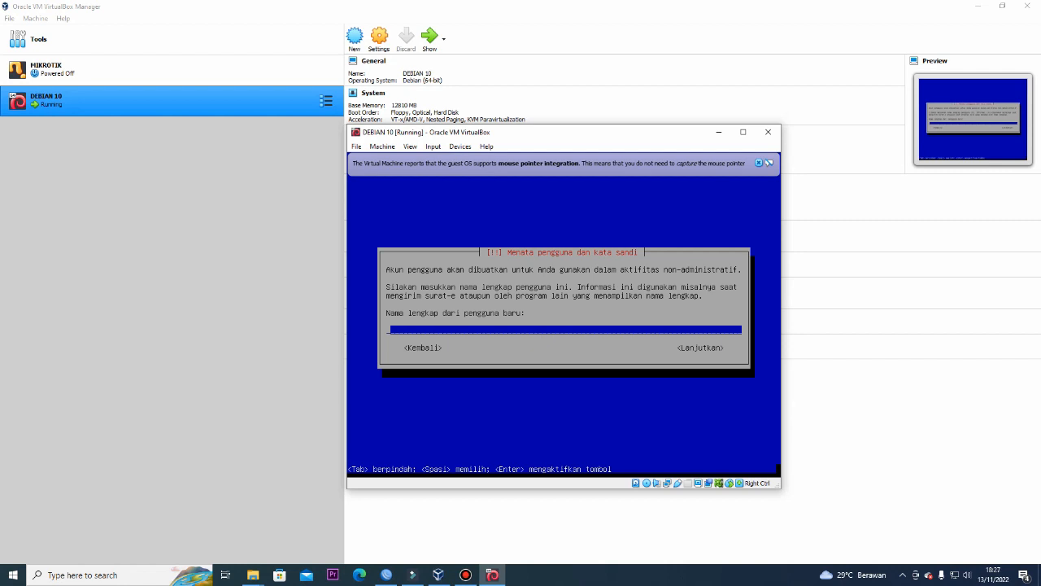
# Create the regular user: enter the full name, accept the suggested username, and set its password twice
pyautogui.write('aku')
pyautogui.press('Return')
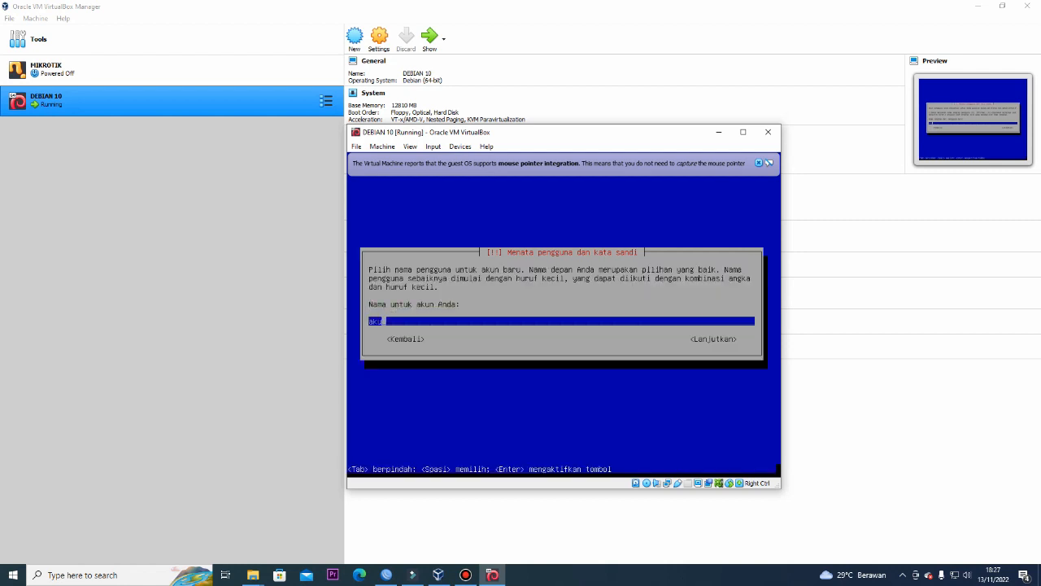
pyautogui.press('Return')
pyautogui.write('***')
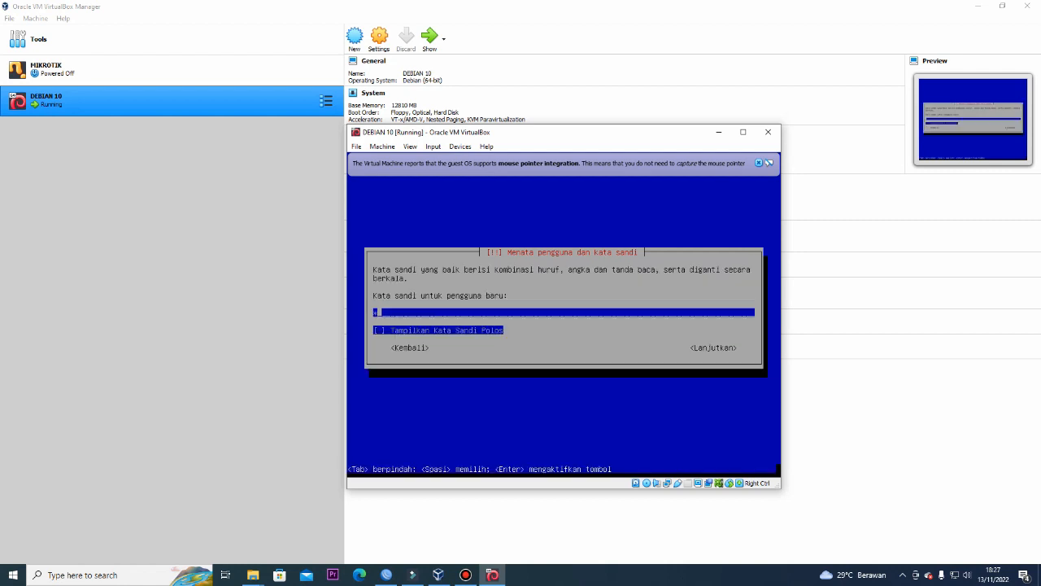
pyautogui.press('Return')
pyautogui.write('***')
pyautogui.press('Return')
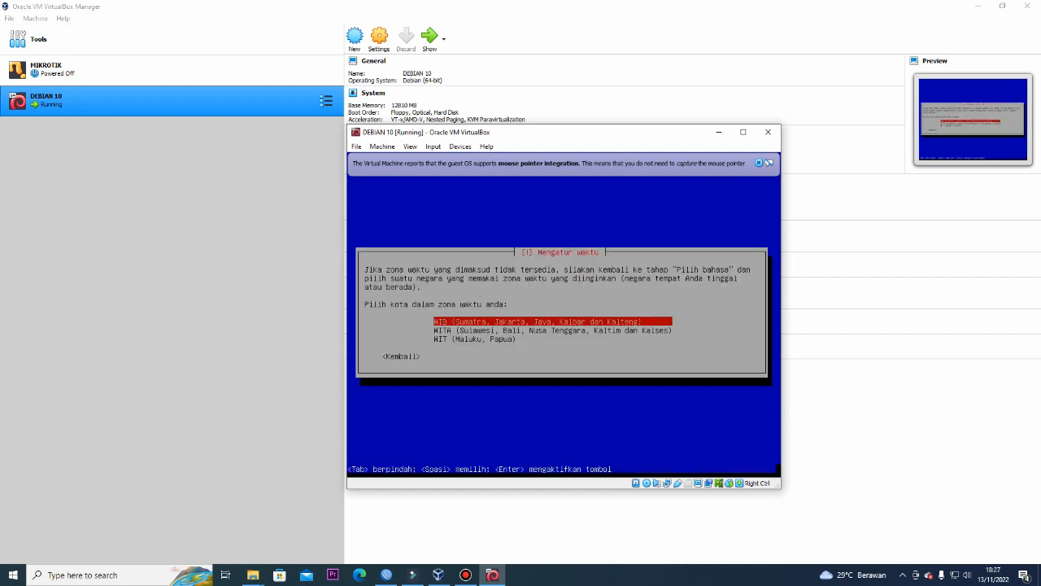
# Select the WITA time zone and continue to partitioning
pyautogui.press('Down')
pyautogui.press('Down')
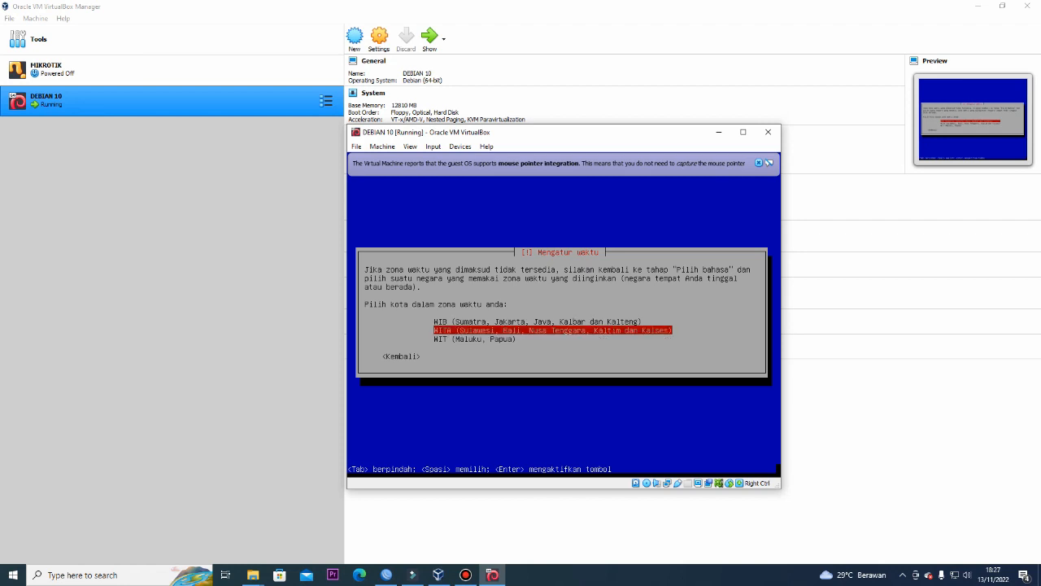
pyautogui.press('Return')
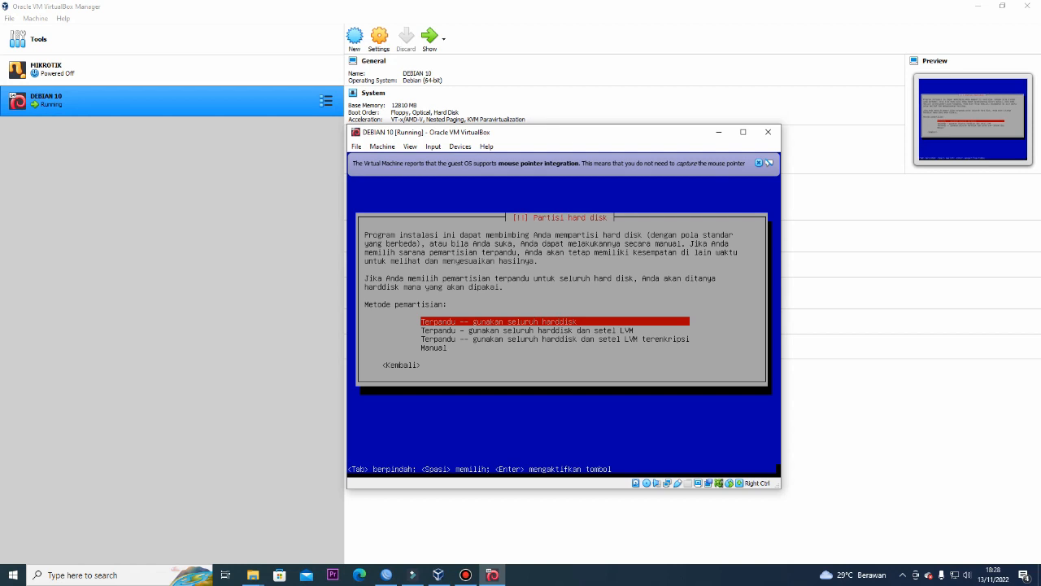
# Choose the Manual partitioning method to show the sda disk overview
pyautogui.press('Down')
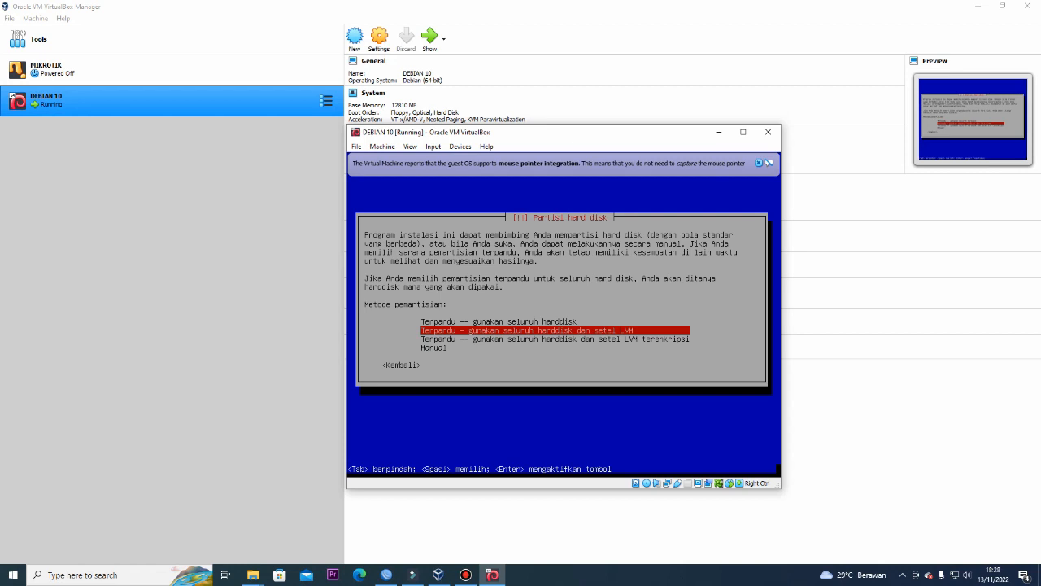
pyautogui.press('Down')
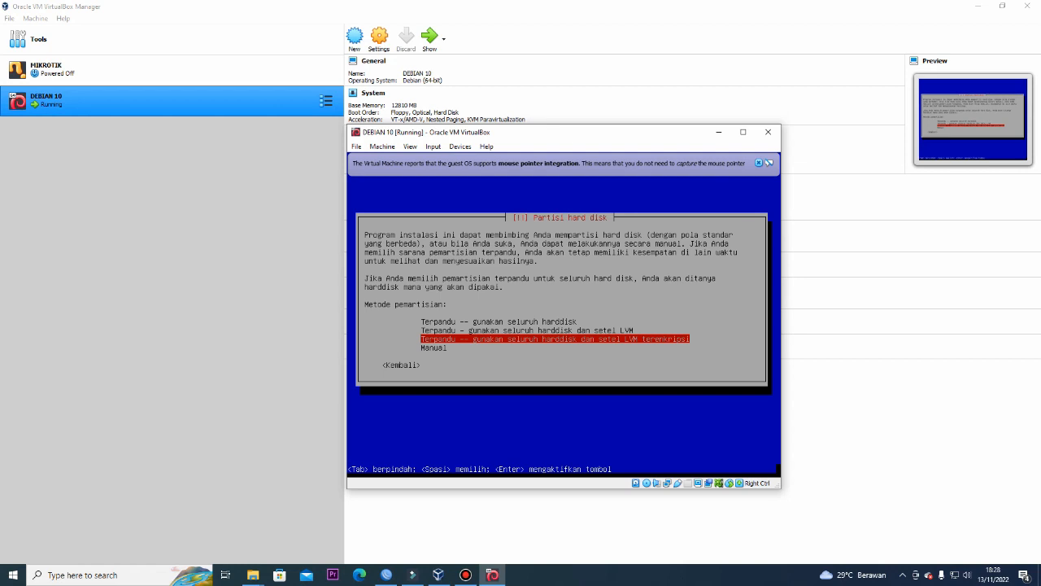
pyautogui.press('Down')
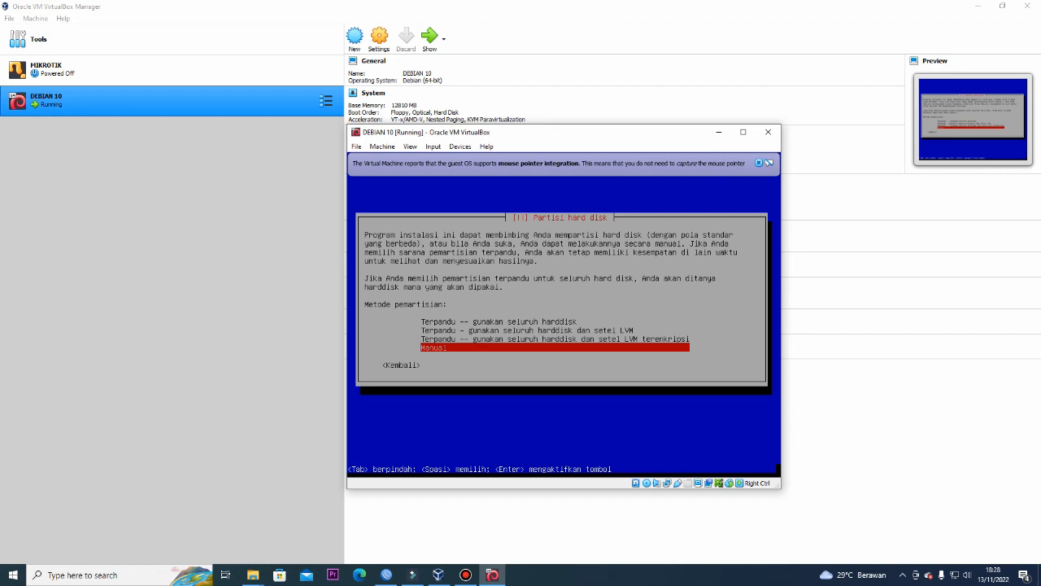
pyautogui.press('Return')
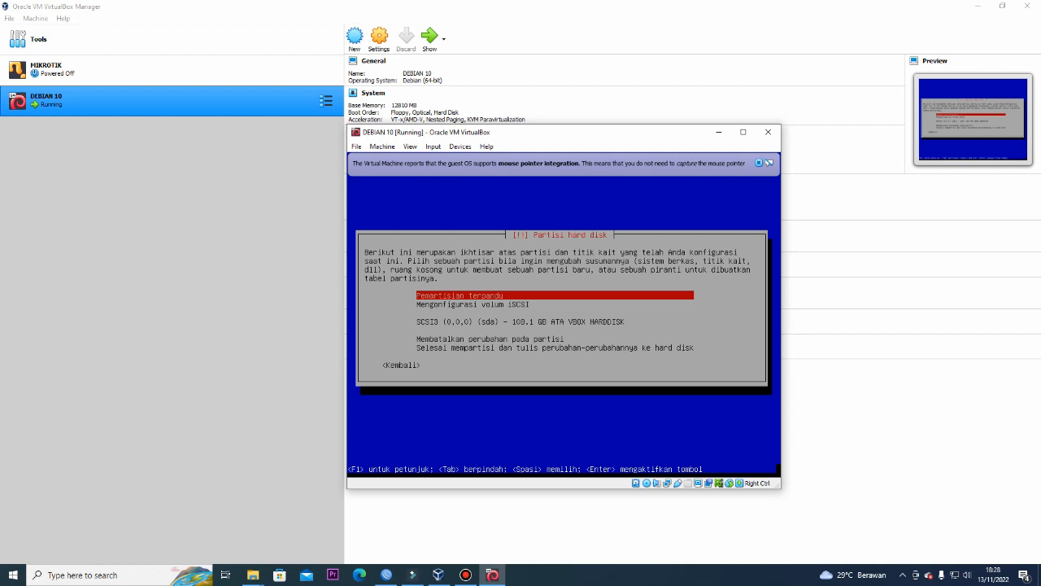
# Create an empty partition table on SCSI3 (sda) and select its 108.1 GB free space
pyautogui.press('Down')
pyautogui.press('Down')
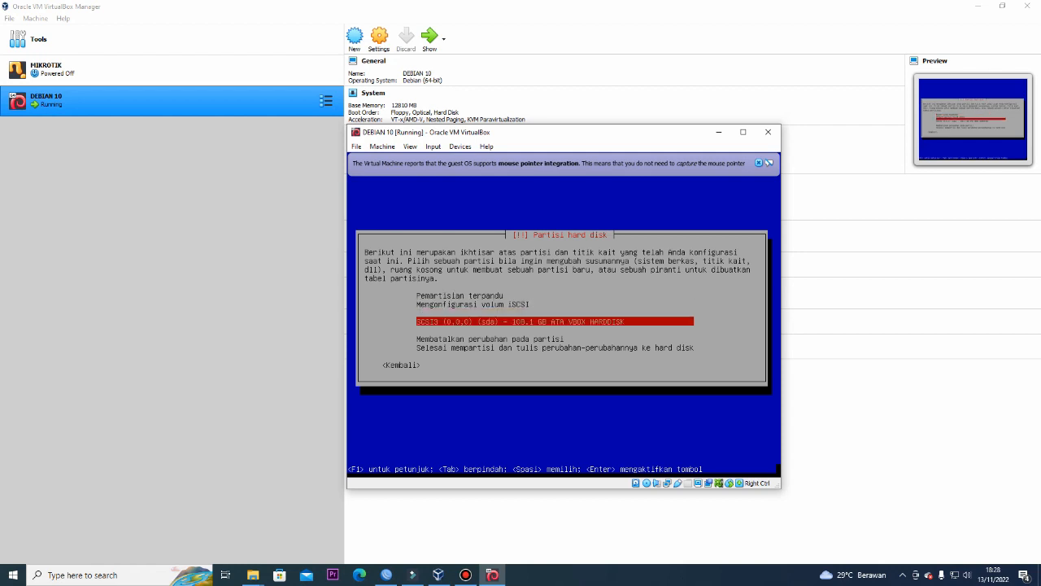
pyautogui.press('Up')
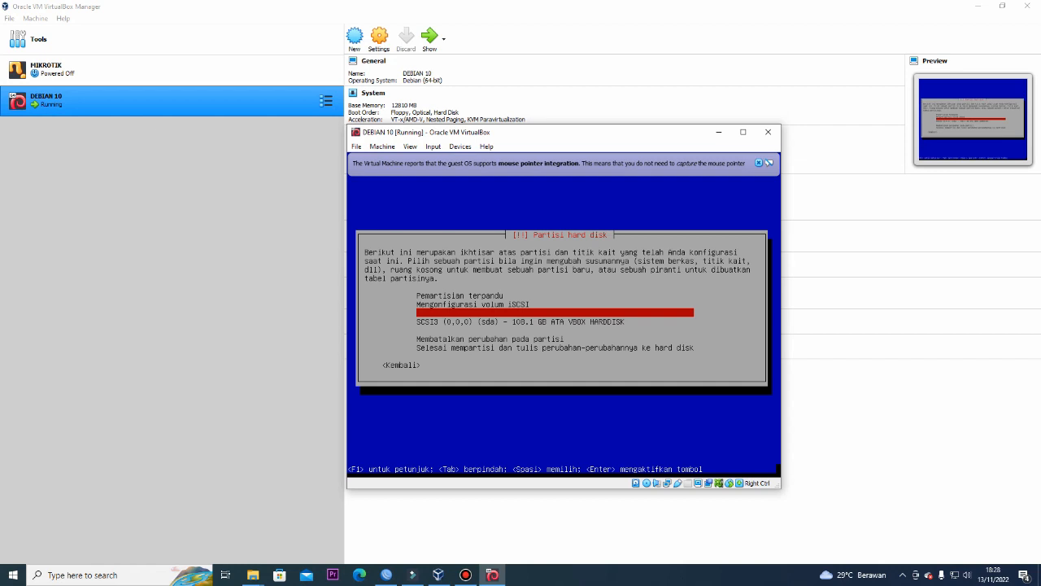
pyautogui.press('Down')
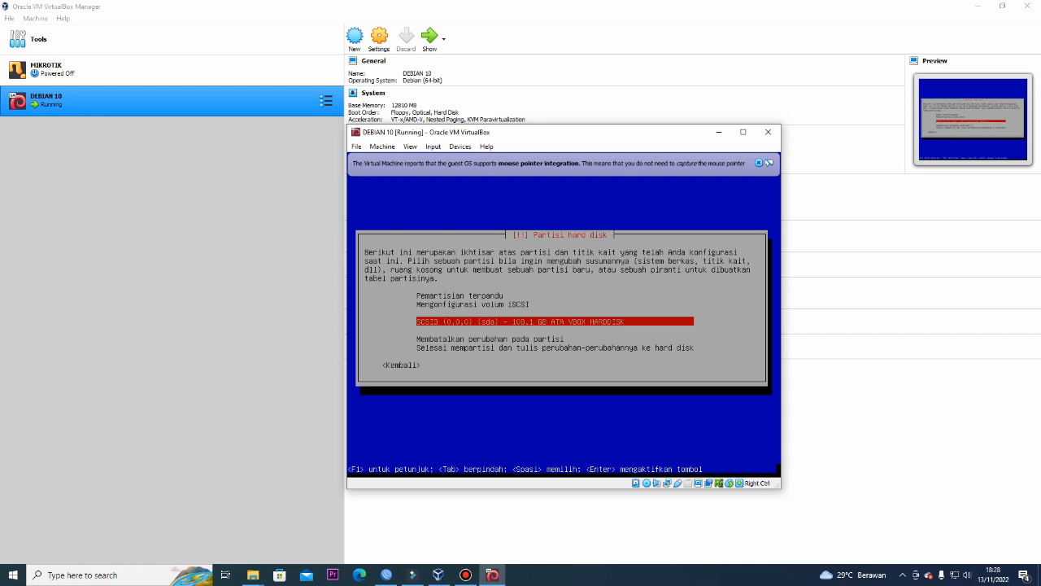
pyautogui.press('Return')
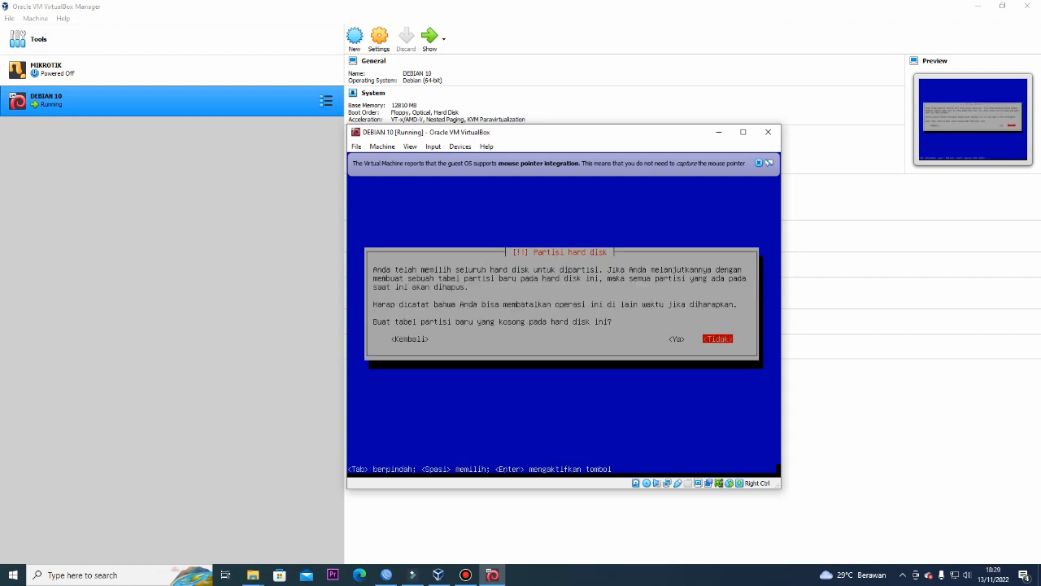
pyautogui.press('Left')
pyautogui.press('Return')
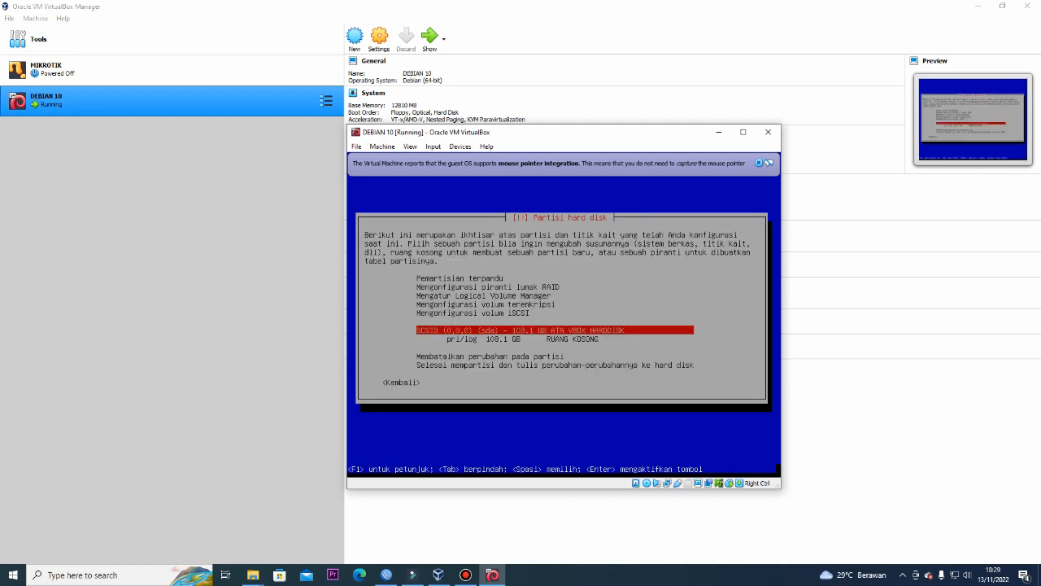
pyautogui.press('Down')
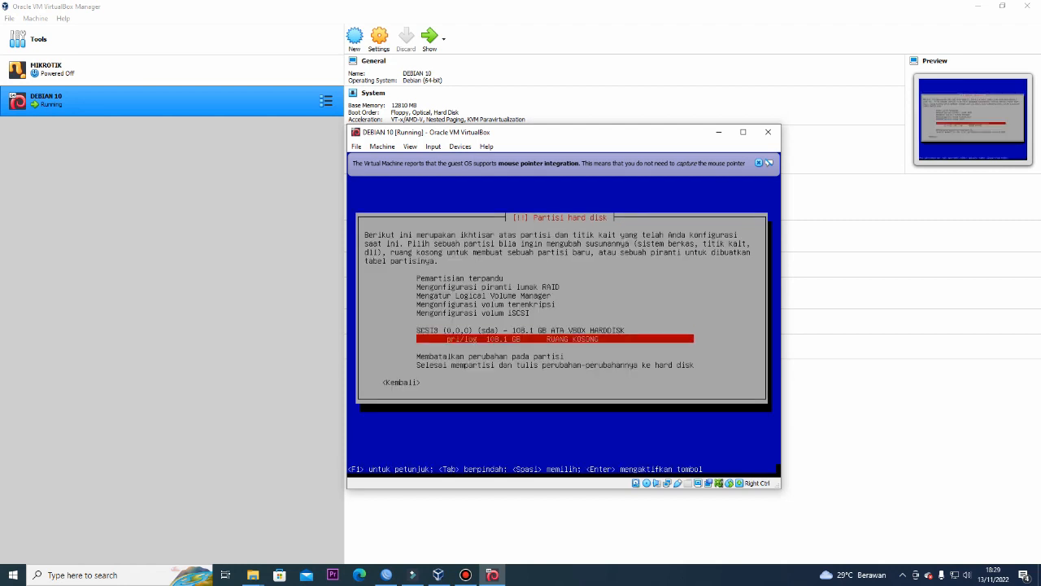
pyautogui.press('Return')
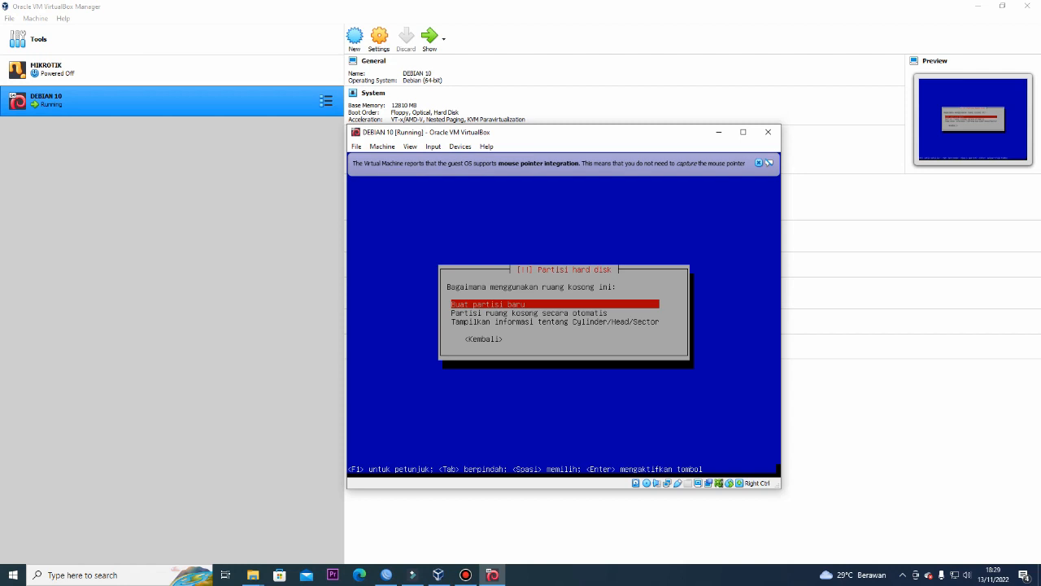
# Create a new 50 GB primary partition at the start of the free space
pyautogui.press('Return')
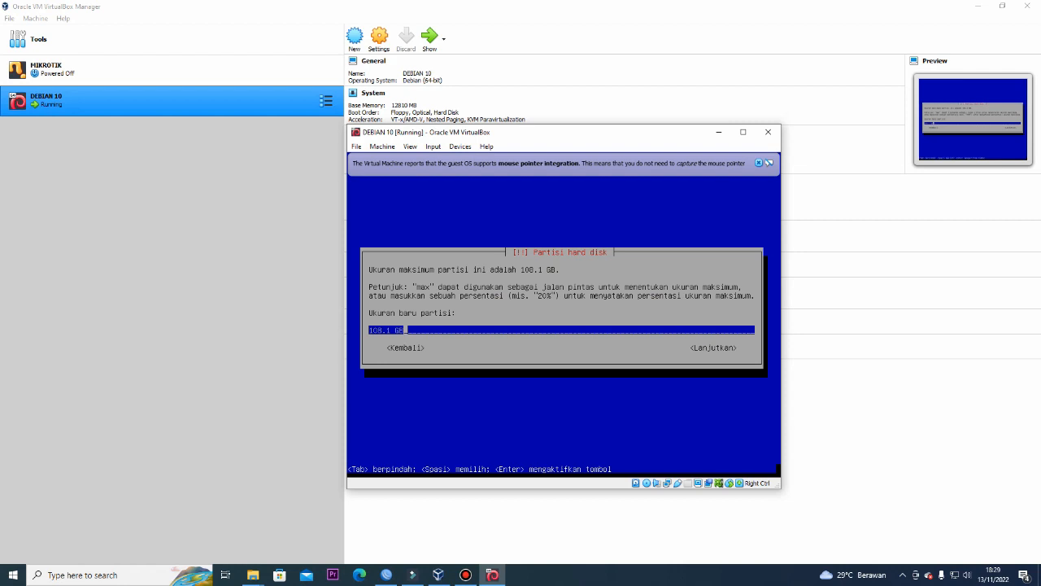
pyautogui.press('BackSpace')
pyautogui.press('BackSpace')
pyautogui.press('BackSpace')
pyautogui.press('BackSpace')
pyautogui.press('BackSpace')
pyautogui.press('BackSpace')
pyautogui.press('BackSpace')
pyautogui.press('BackSpace')
pyautogui.write('50 GB')
pyautogui.press('Return')
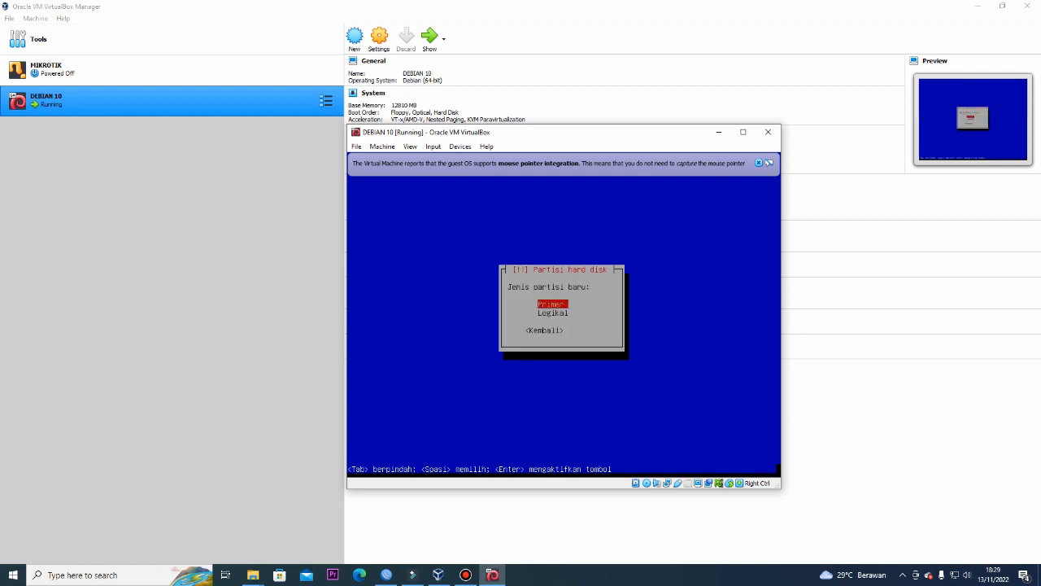
pyautogui.press('Return')
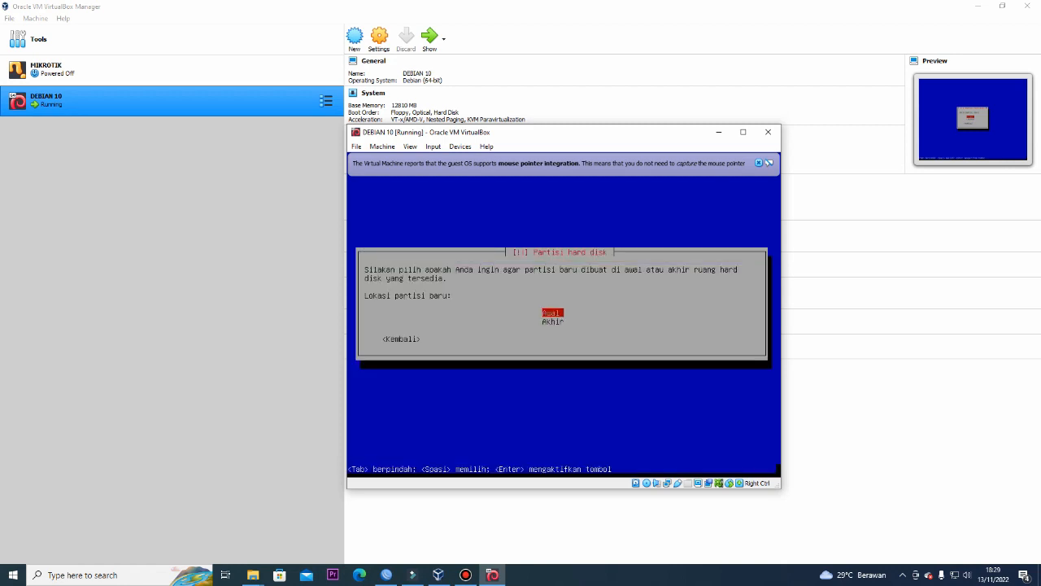
pyautogui.press('Return')
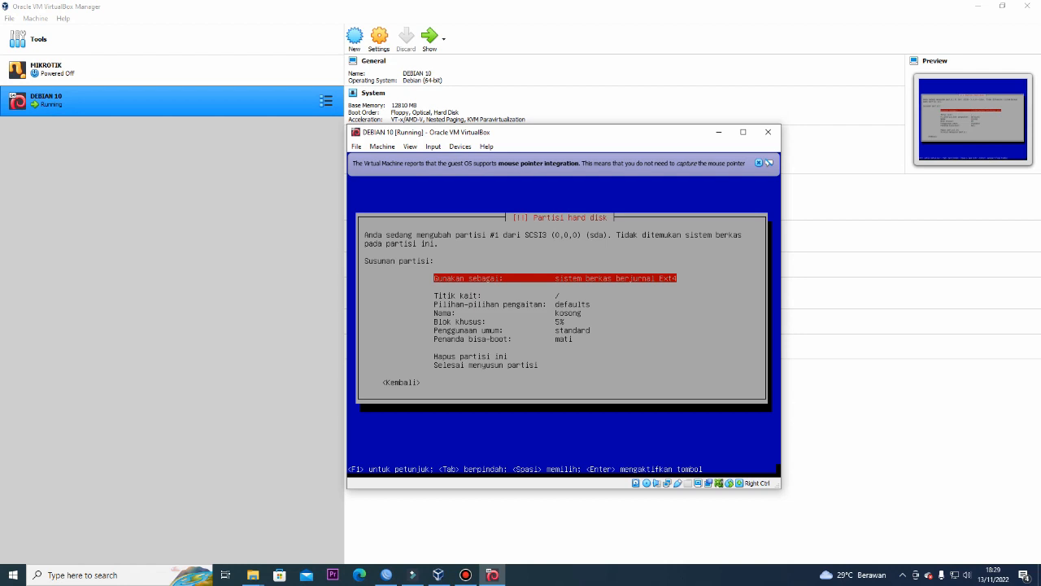
# Use it as Ext4, finish the partition, then open the 58.1 GB free space options
pyautogui.press('Down')
pyautogui.press('Up')
pyautogui.press('Down')
pyautogui.press('Up')
pyautogui.press('Down')
pyautogui.press('Up')
pyautogui.press('Return')
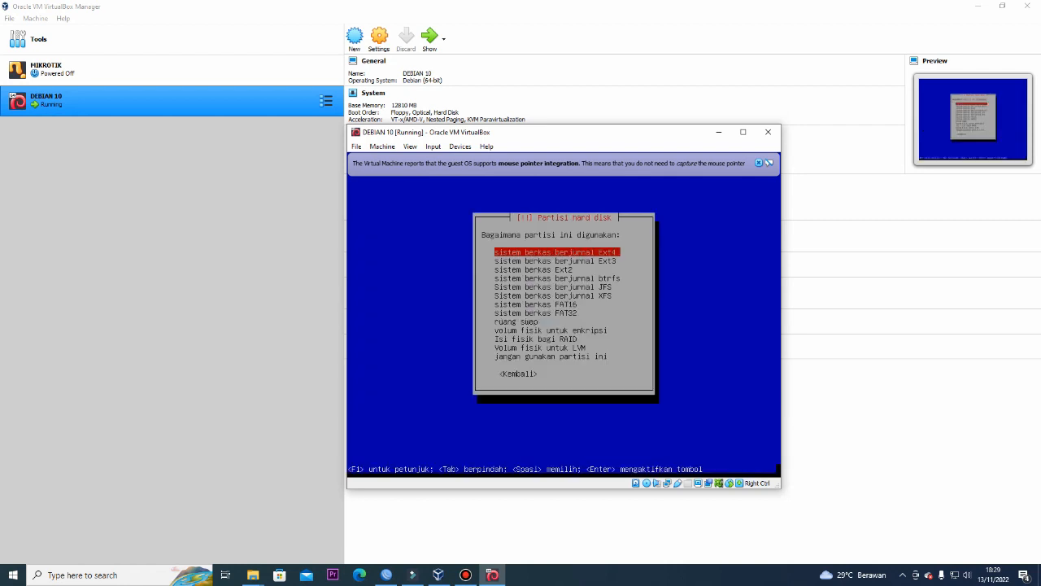
pyautogui.press('Return')
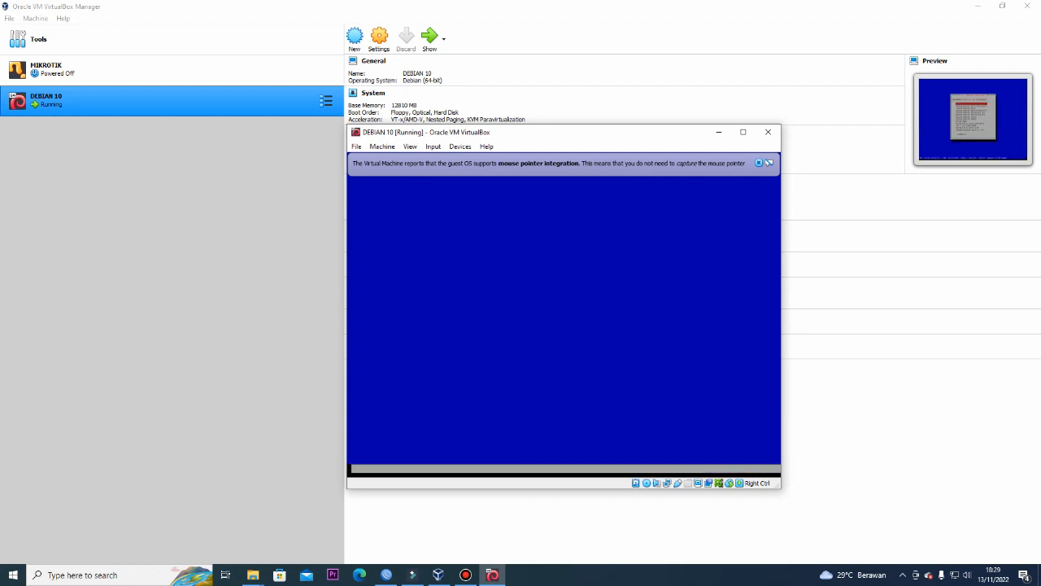
pyautogui.press('Down')
pyautogui.press('Down')
pyautogui.press('Down')
pyautogui.press('Down')
pyautogui.press('Down')
pyautogui.press('Down')
pyautogui.press('Down')
pyautogui.press('Down')
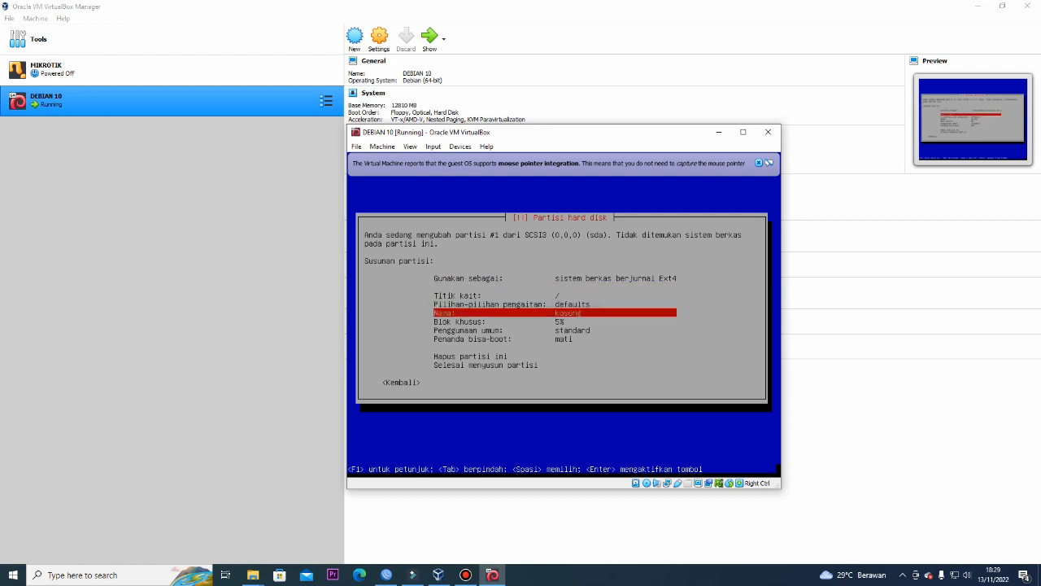
pyautogui.press('Return')
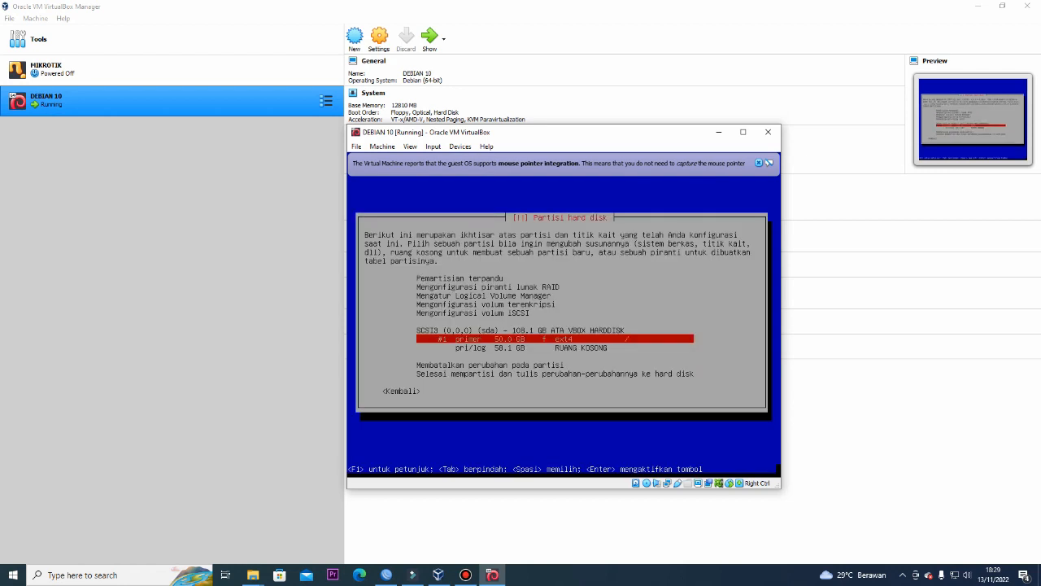
pyautogui.press('Down')
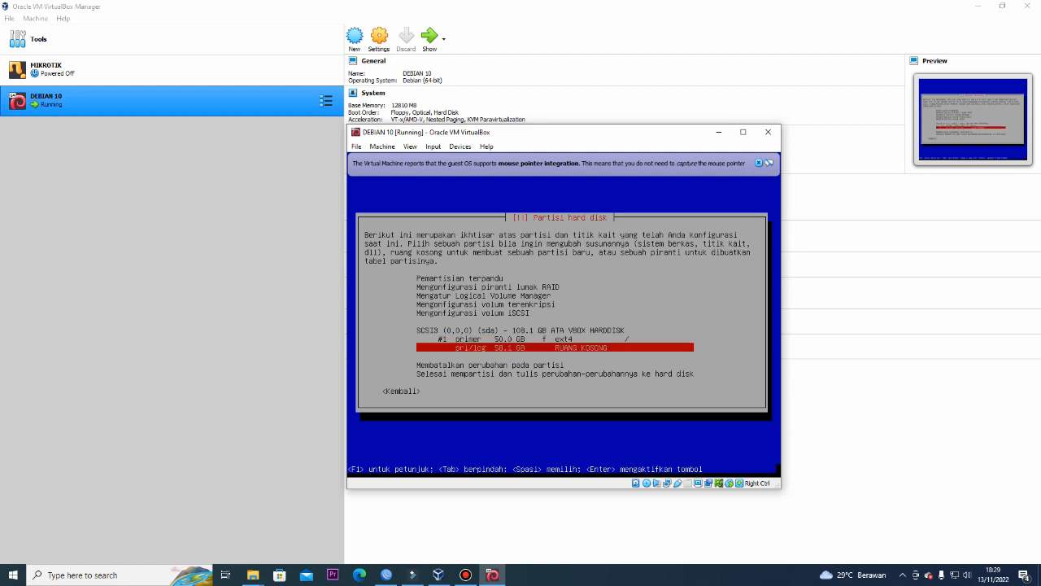
pyautogui.press('Return')
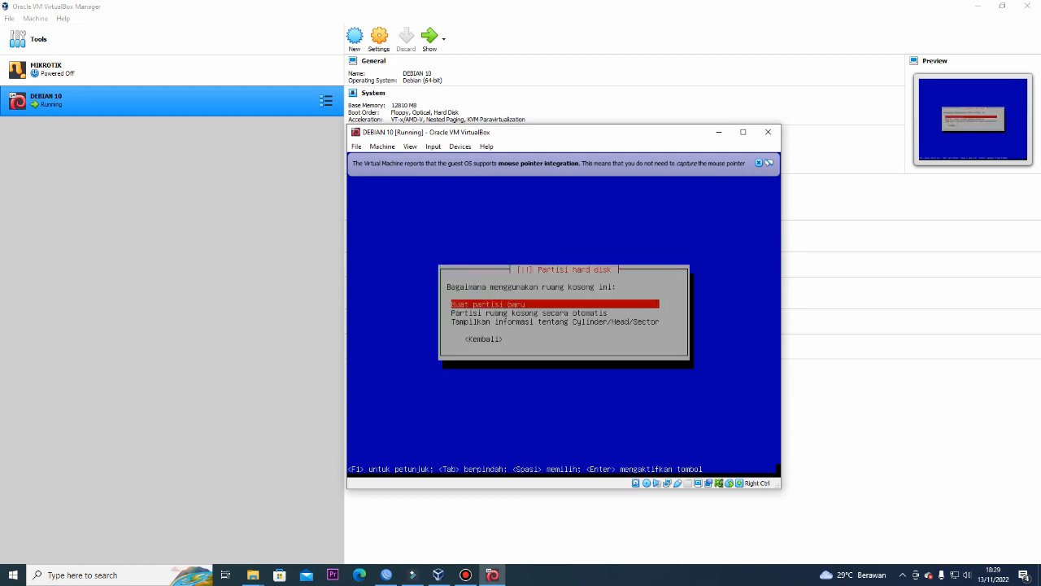
# Create a new 20 GB logical partition in the 58.1 GB free space
pyautogui.press('Return')
pyautogui.press('BackSpace')
pyautogui.press('BackSpace')
pyautogui.press('BackSpace')
pyautogui.press('BackSpace')
pyautogui.press('BackSpace')
pyautogui.press('BackSpace')
pyautogui.press('BackSpace')
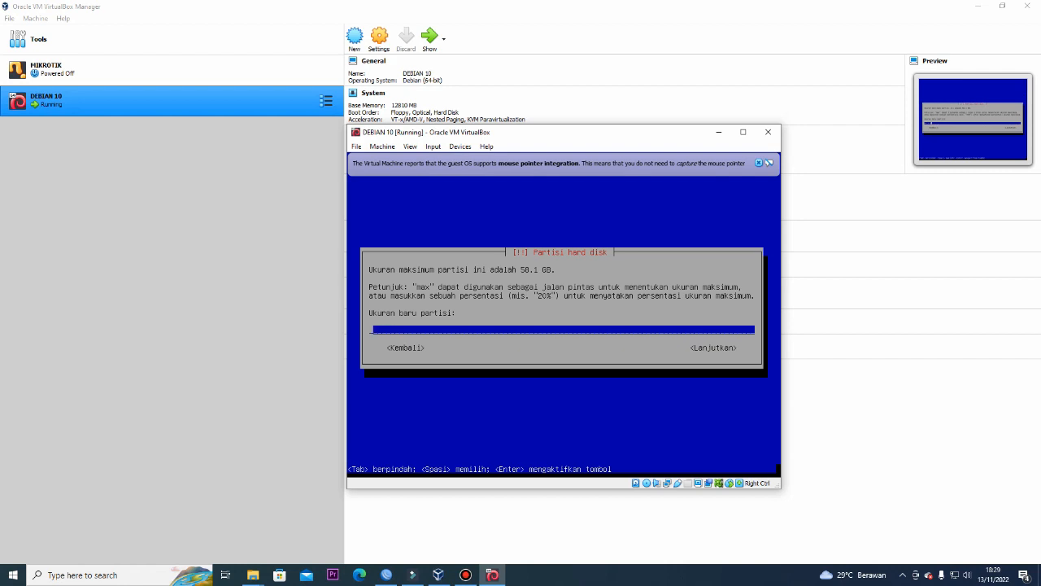
pyautogui.write('20 GB')
pyautogui.press('Return')
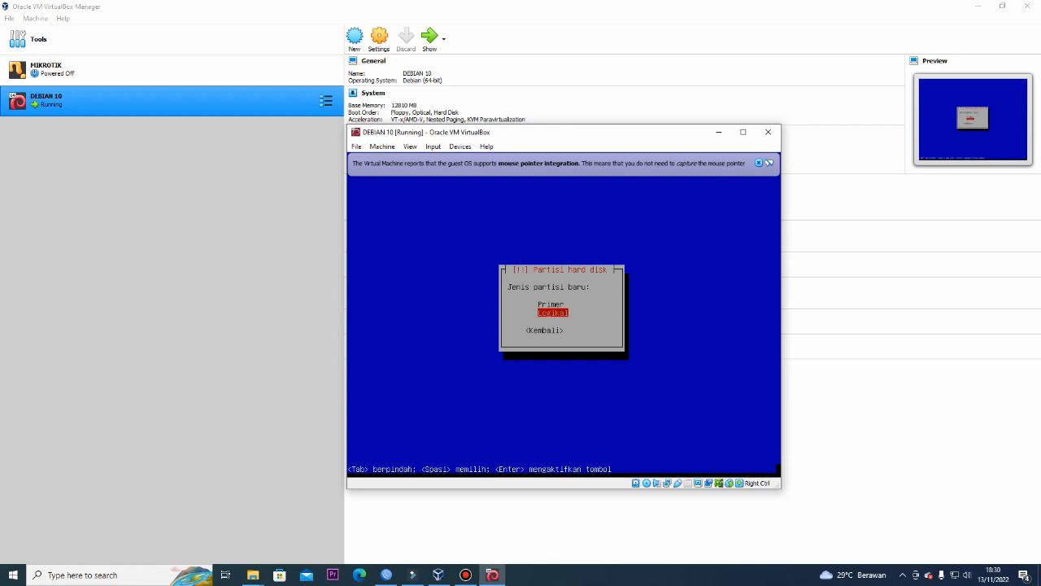
pyautogui.press('Return')
pyautogui.press('Return')
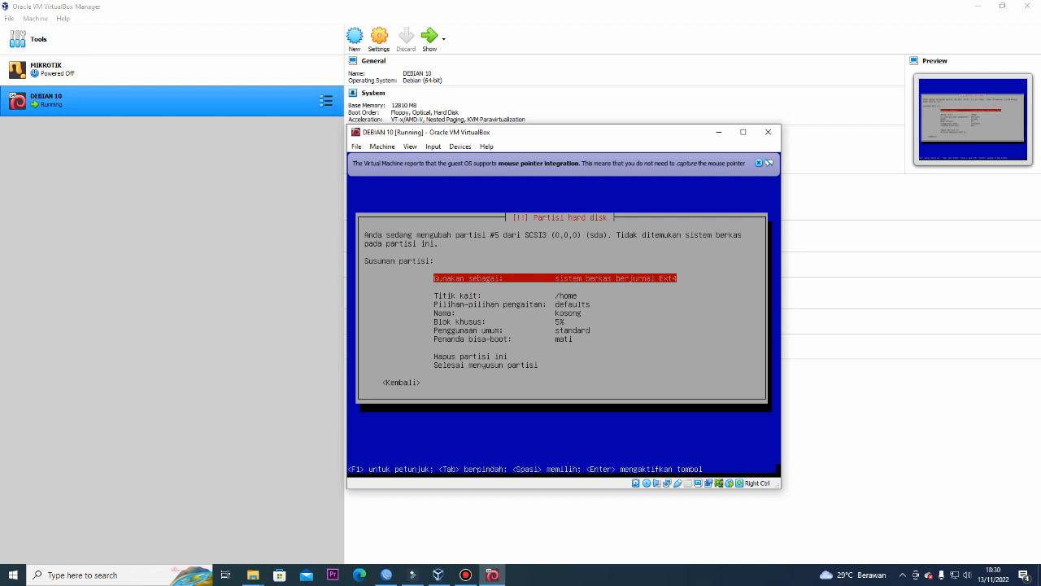
# Use it as swap space, finish it, then open the 38.1 GB free space options
pyautogui.press('Return')
pyautogui.press('Down')
pyautogui.press('Down')
pyautogui.press('Down')
pyautogui.press('Down')
pyautogui.press('Down')
pyautogui.press('Down')
pyautogui.press('Down')
pyautogui.press('Down')
pyautogui.press('Return')
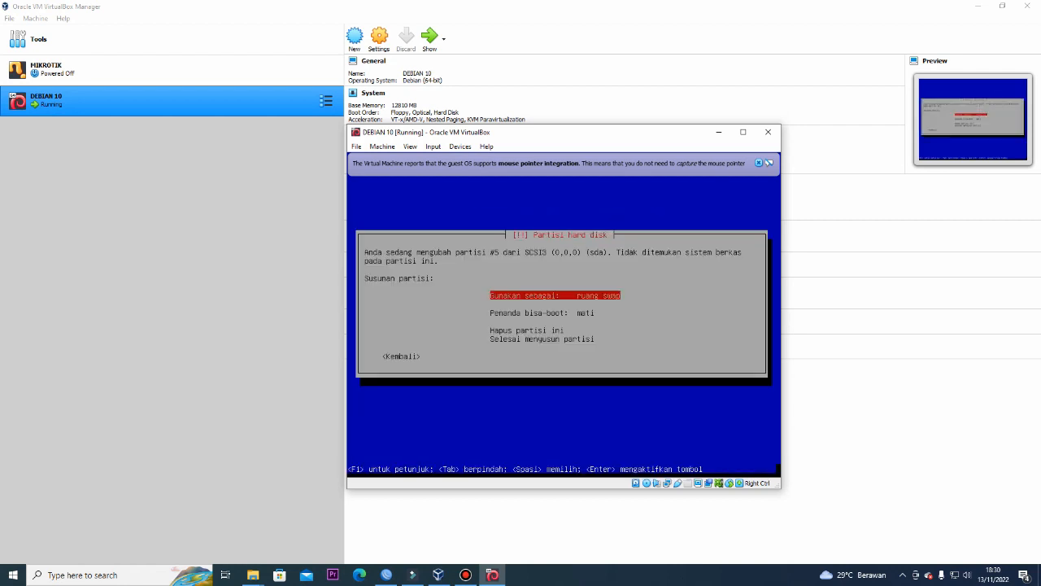
pyautogui.press('Down')
pyautogui.press('Down')
pyautogui.press('Down')
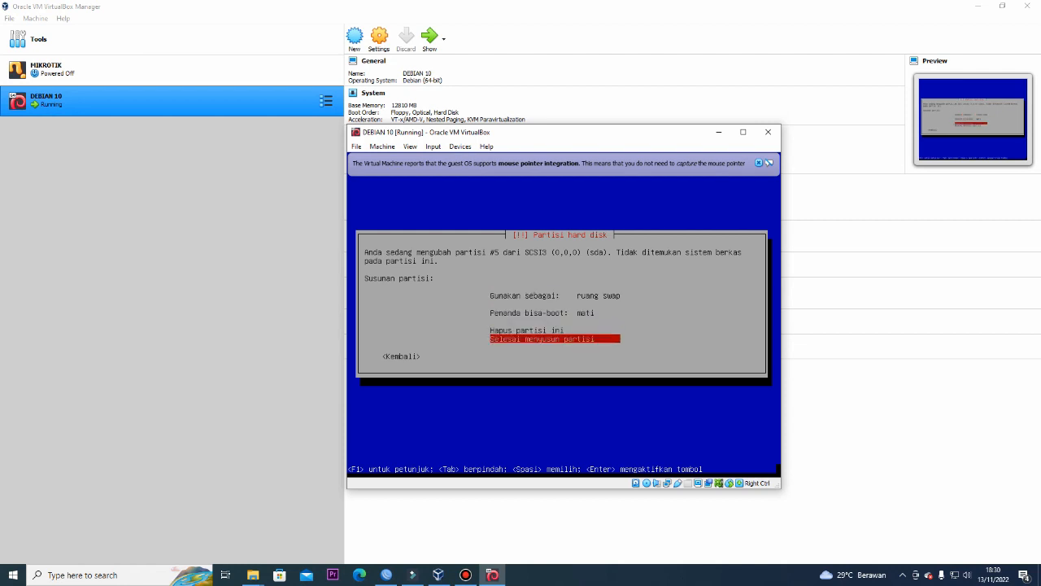
pyautogui.press('Return')
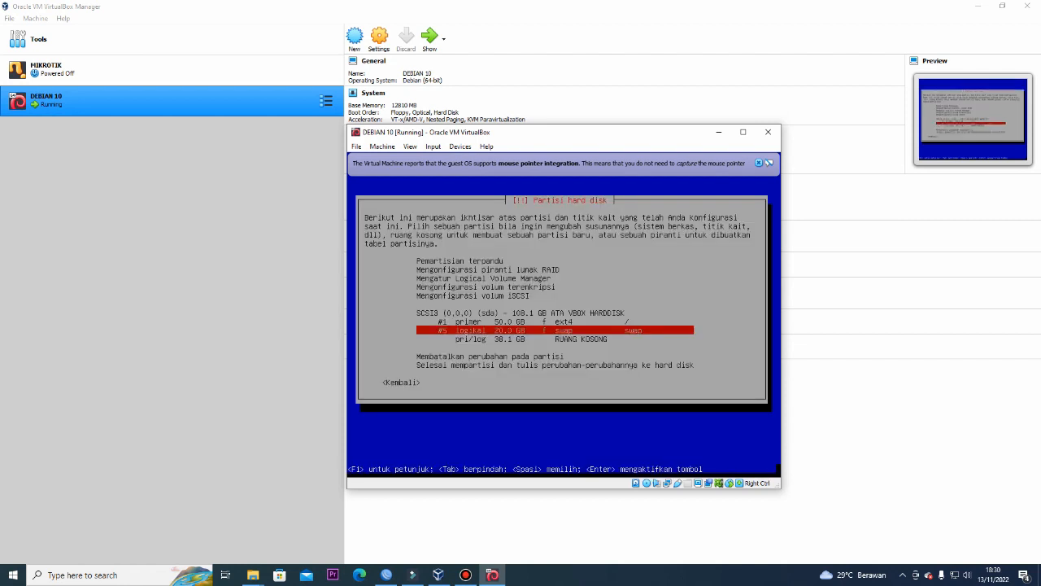
pyautogui.press('Down')
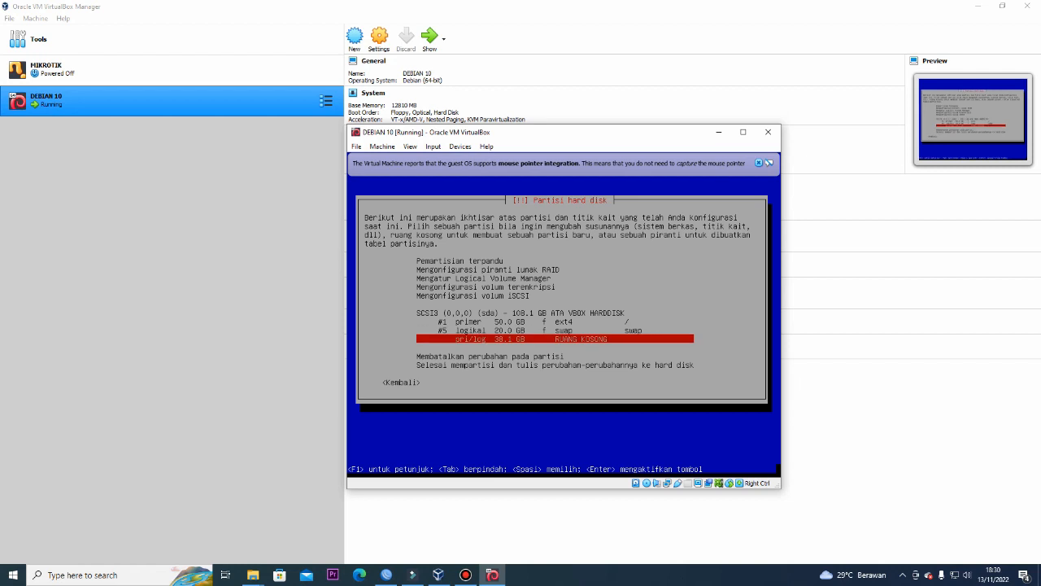
pyautogui.press('Return')
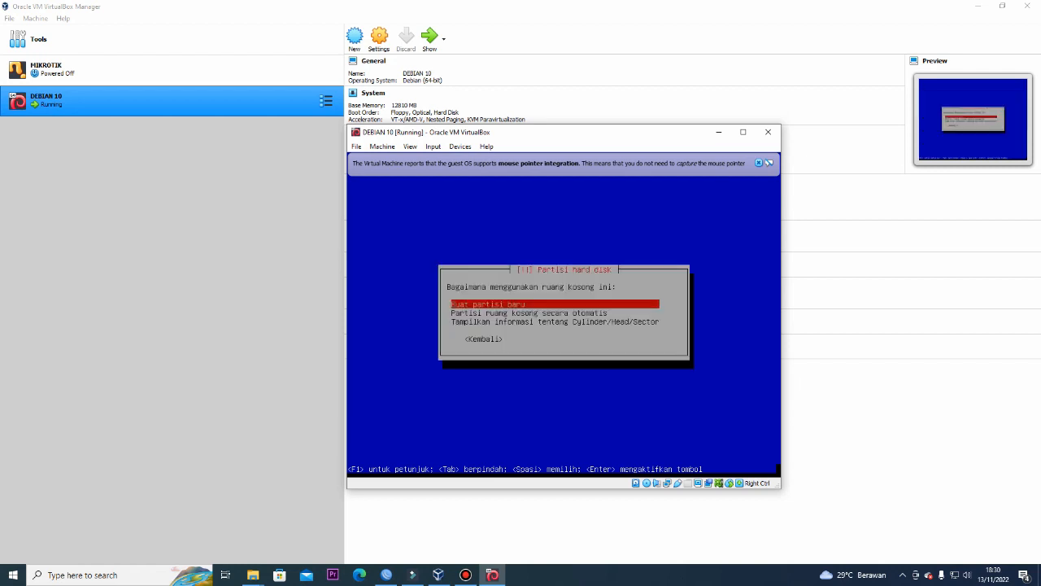
# Create a new 10 GB partition at the start of the 38.1 GB free space
pyautogui.press('Return')
pyautogui.press('BackSpace')
pyautogui.press('BackSpace')
pyautogui.press('BackSpace')
pyautogui.press('BackSpace')
pyautogui.press('BackSpace')
pyautogui.press('BackSpace')
pyautogui.press('BackSpace')
pyautogui.write('10 GB')
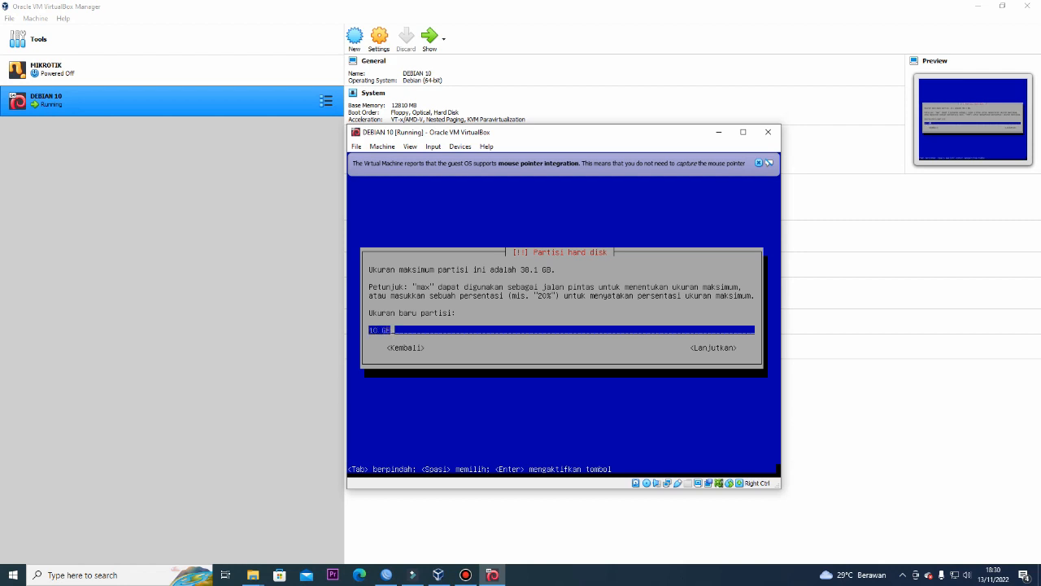
pyautogui.press('Return')
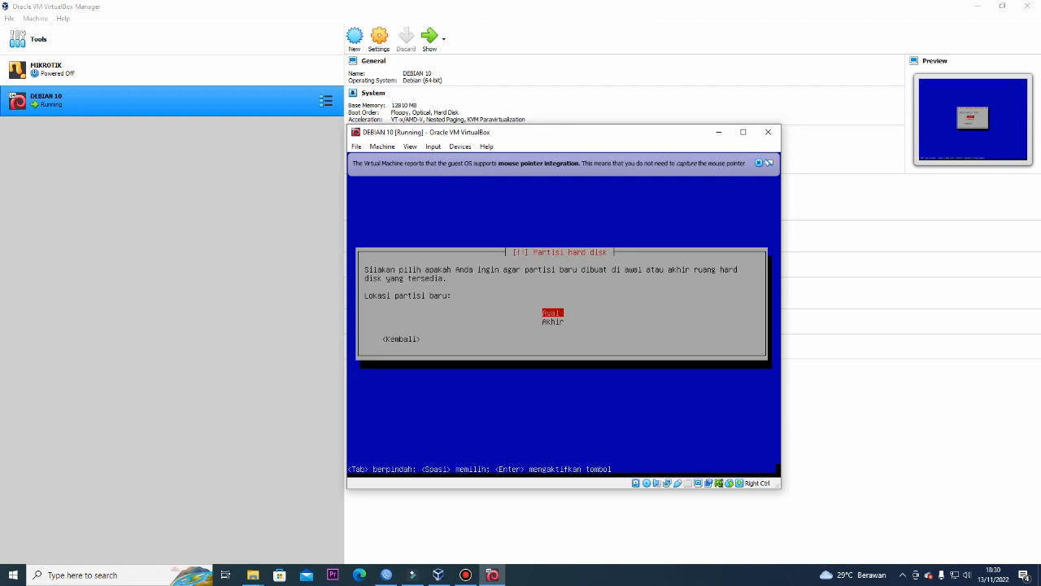
pyautogui.press('Return')
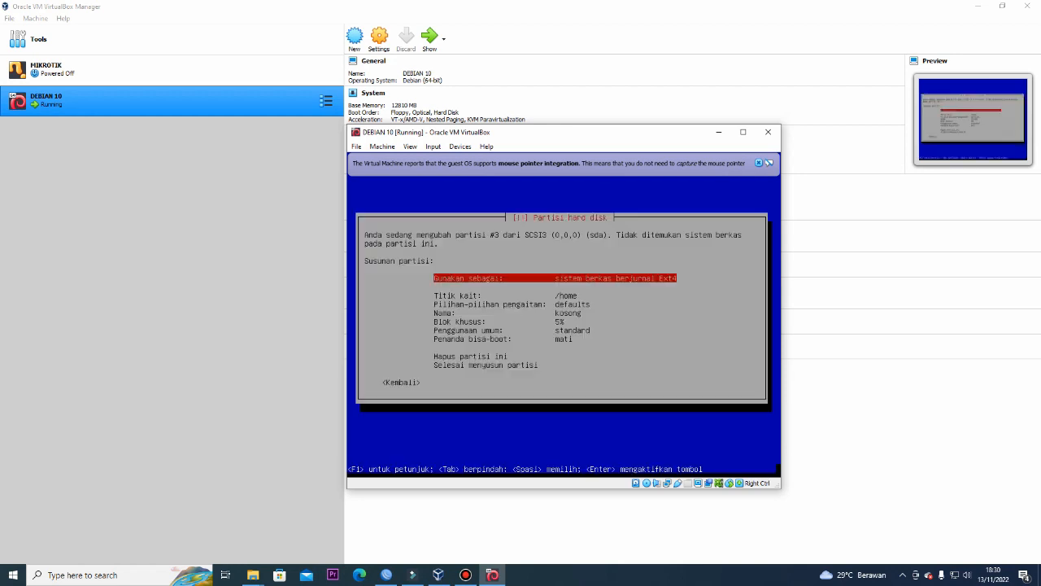
# Leave the mount point unchanged and set the 10 GB partition to swap space
pyautogui.press('Down')
pyautogui.press('Return')
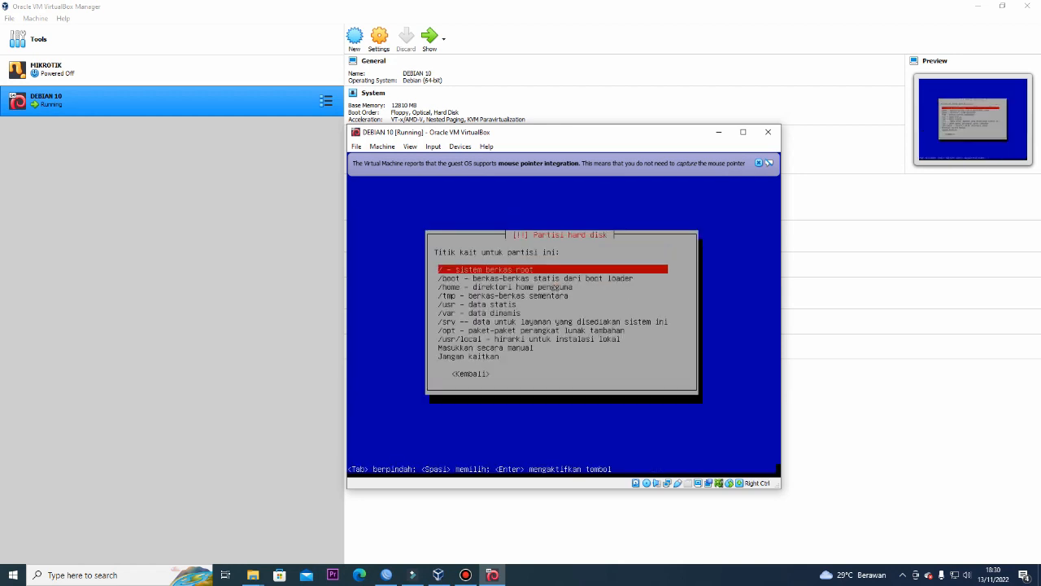
pyautogui.press('Down')
pyautogui.press('Down')
pyautogui.press('Down')
pyautogui.press('Down')
pyautogui.press('Down')
pyautogui.press('Down')
pyautogui.press('Down')
pyautogui.press('Down')
pyautogui.press('Down')
pyautogui.press('Down')
pyautogui.press('Up')
pyautogui.press('Tab')
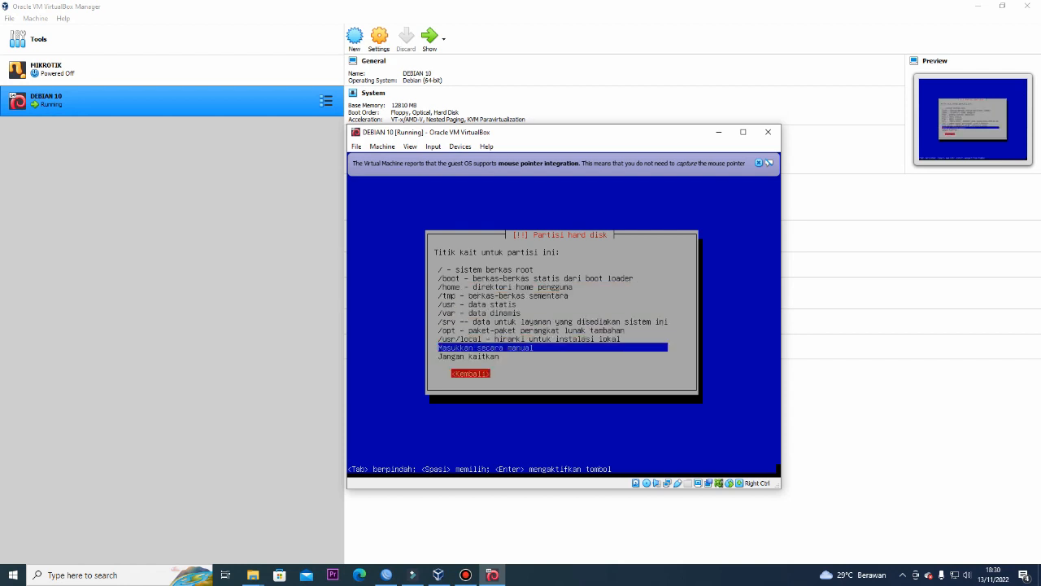
pyautogui.press('Return')
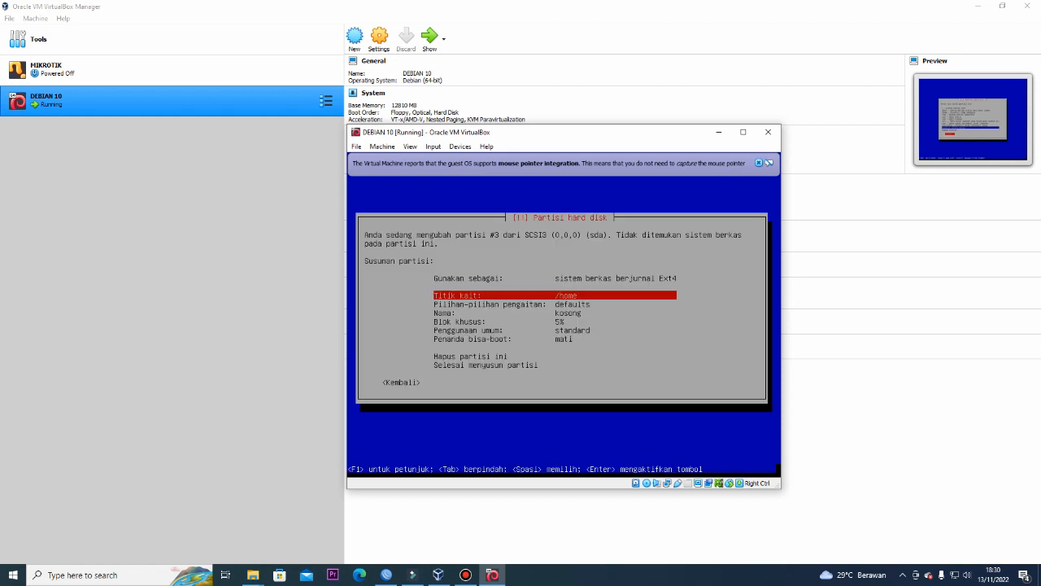
pyautogui.press('Down')
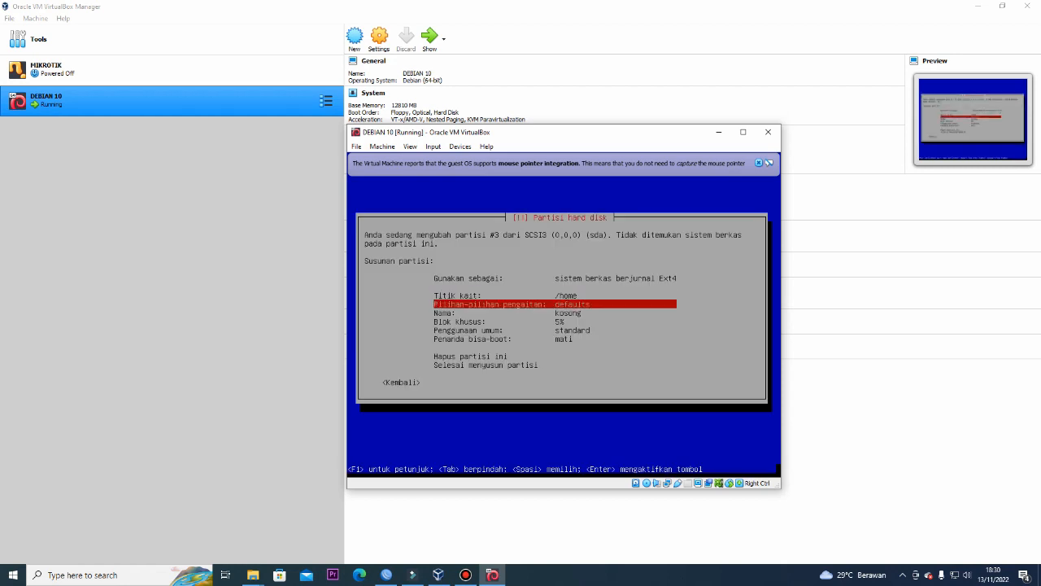
pyautogui.press('Up')
pyautogui.press('Up')
pyautogui.press('Return')
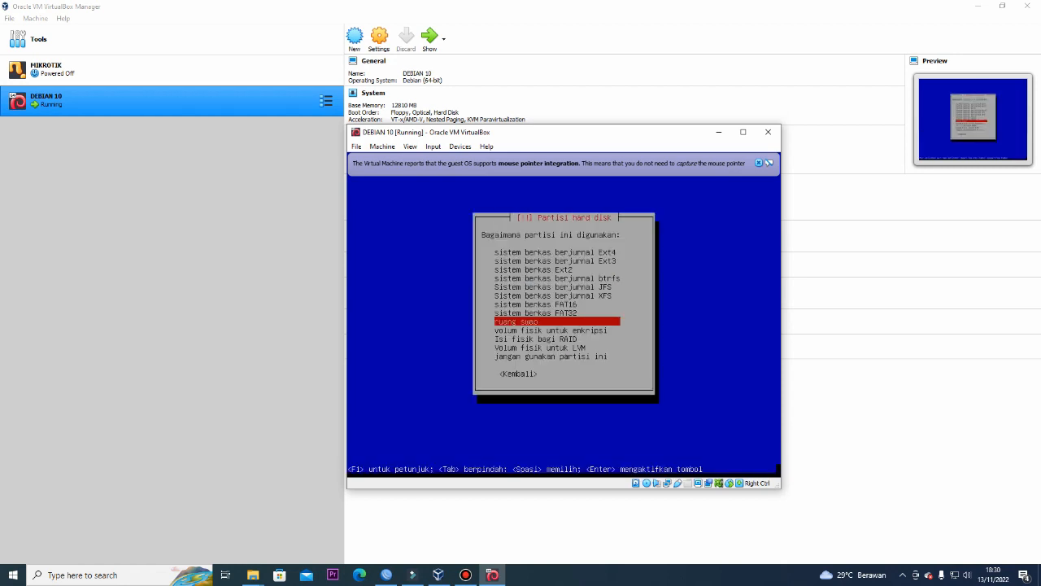
pyautogui.press('Return')
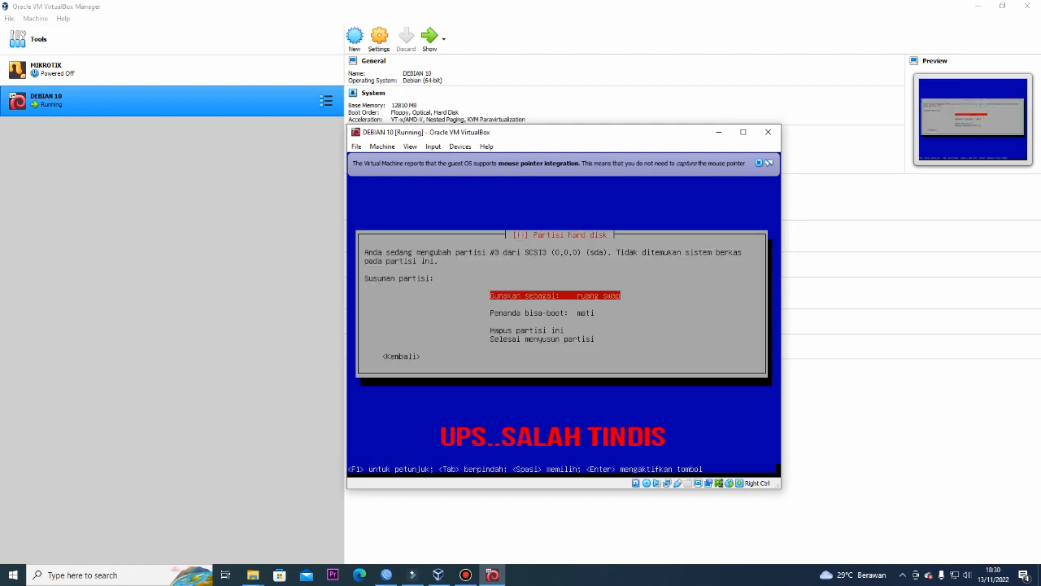
pyautogui.press('Escape')
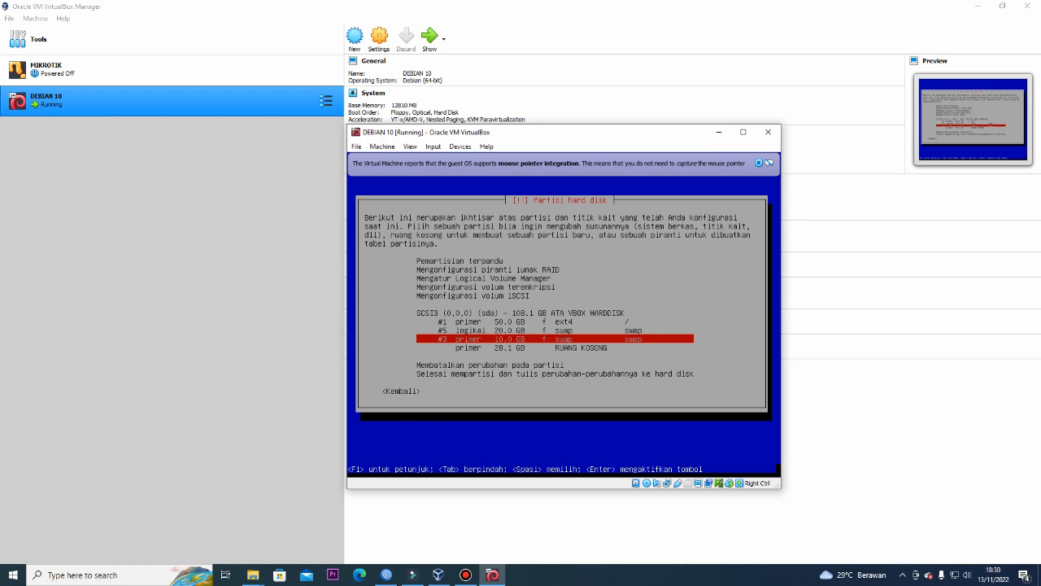
# Delete the mistaken 10 GB partition #3 and move to the 38.1 GB free space
pyautogui.press('Return')
pyautogui.press('Down')
pyautogui.press('Down')
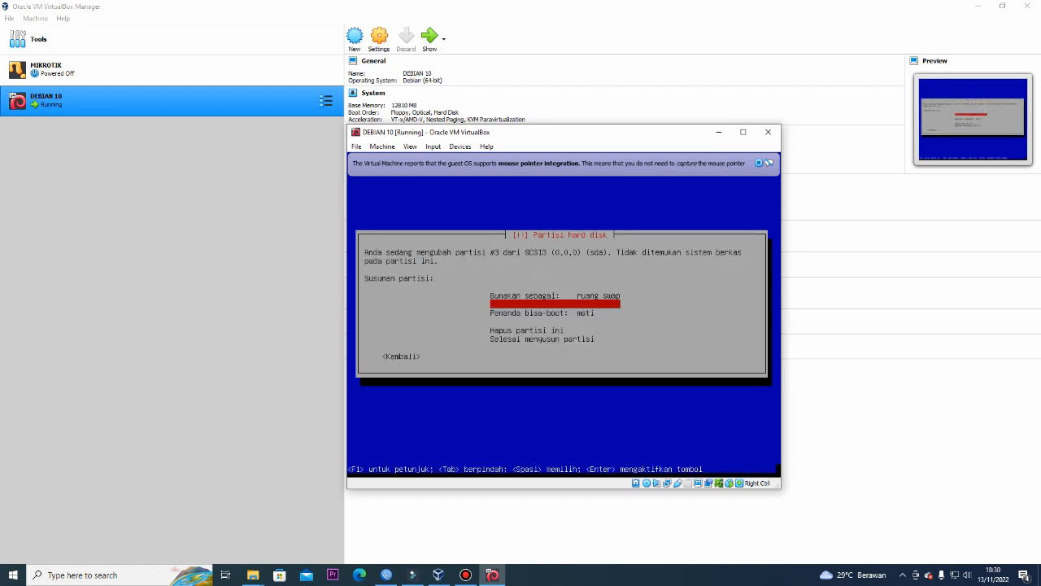
pyautogui.press('Return')
pyautogui.press('Down')
pyautogui.press('Down')
pyautogui.press('Down')
pyautogui.press('Down')
pyautogui.press('Down')
pyautogui.press('Down')
pyautogui.press('Down')
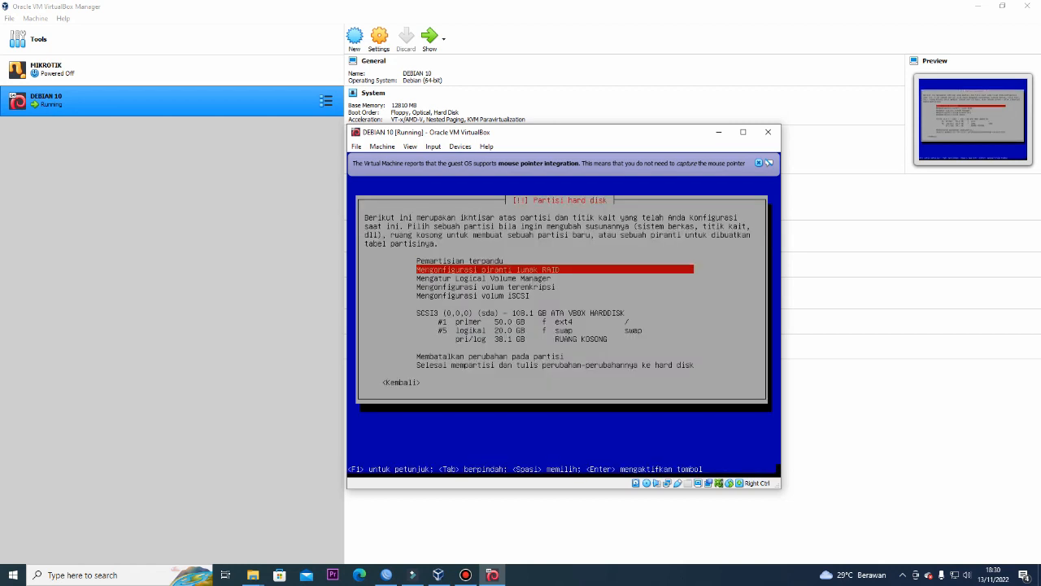
# Create a new 10 GB primary partition in the 38.1 GB free space
pyautogui.press('Down')
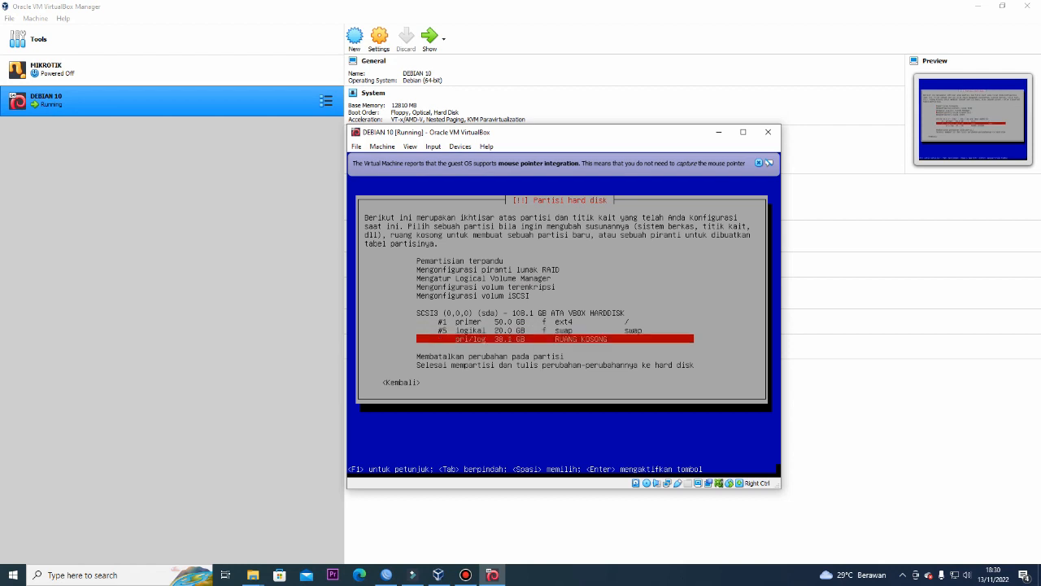
pyautogui.press('Return')
pyautogui.press('Return')
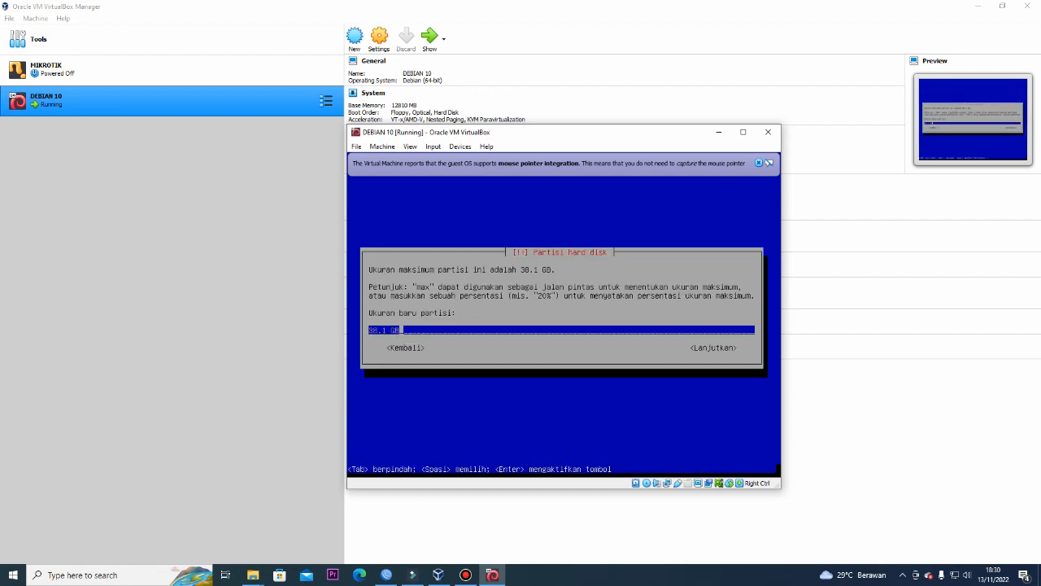
pyautogui.press('BackSpace')
pyautogui.press('BackSpace')
pyautogui.press('BackSpace')
pyautogui.press('BackSpace')
pyautogui.press('BackSpace')
pyautogui.press('BackSpace')
pyautogui.press('BackSpace')
pyautogui.write('10 GB')
pyautogui.press('Return')
pyautogui.press('Up')
pyautogui.press('Return')
pyautogui.press('Return')
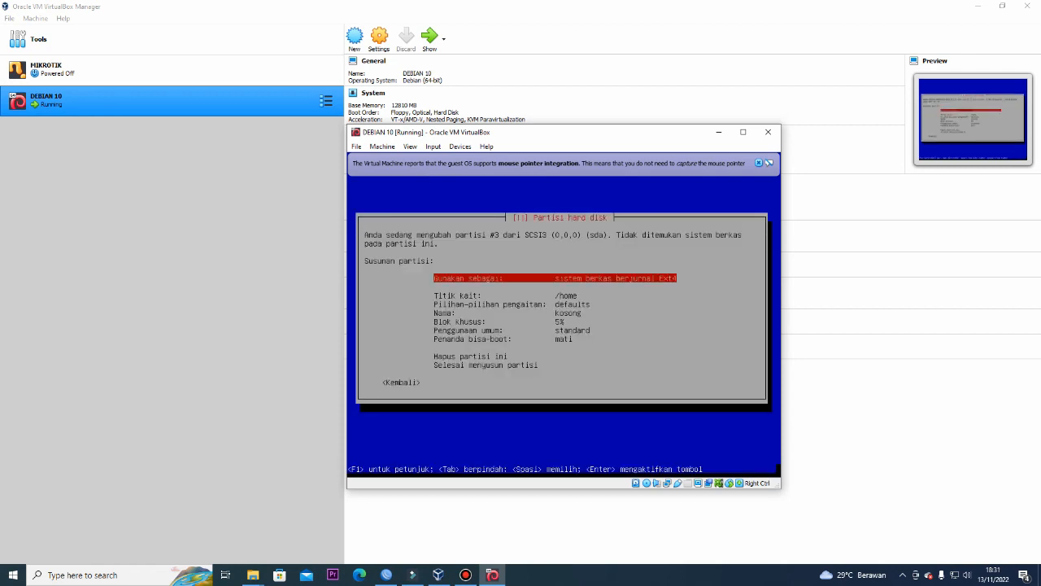
# Enter /DATA as the mount point manually and finish the partition
pyautogui.press('Down')
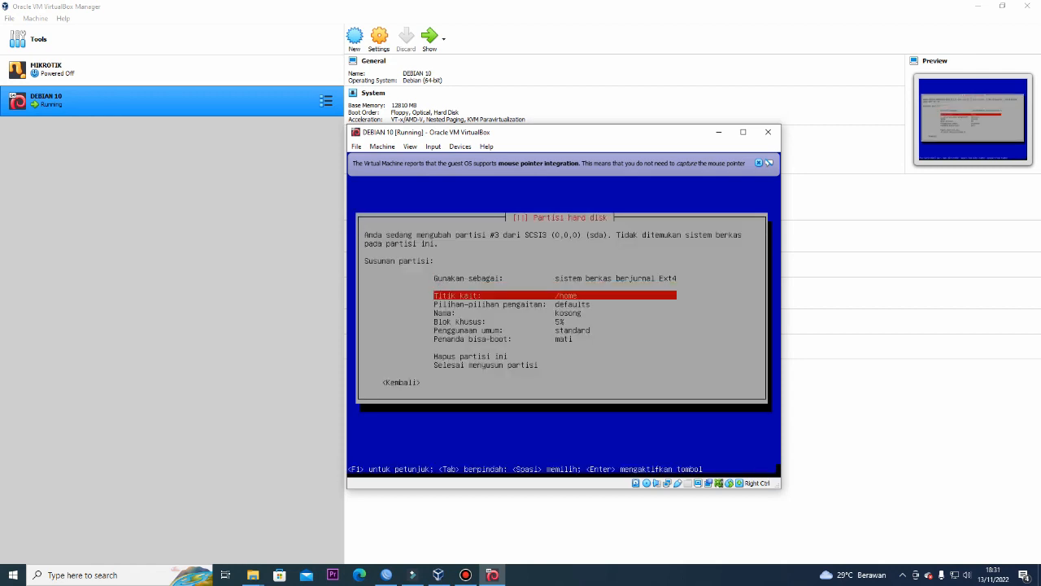
pyautogui.press('Up')
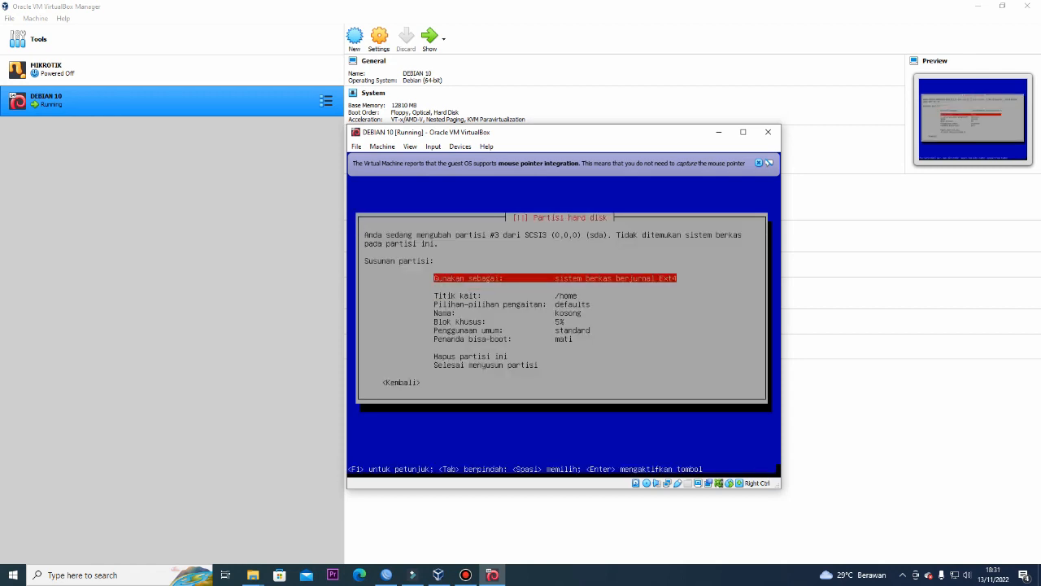
pyautogui.press('Down')
pyautogui.press('Return')
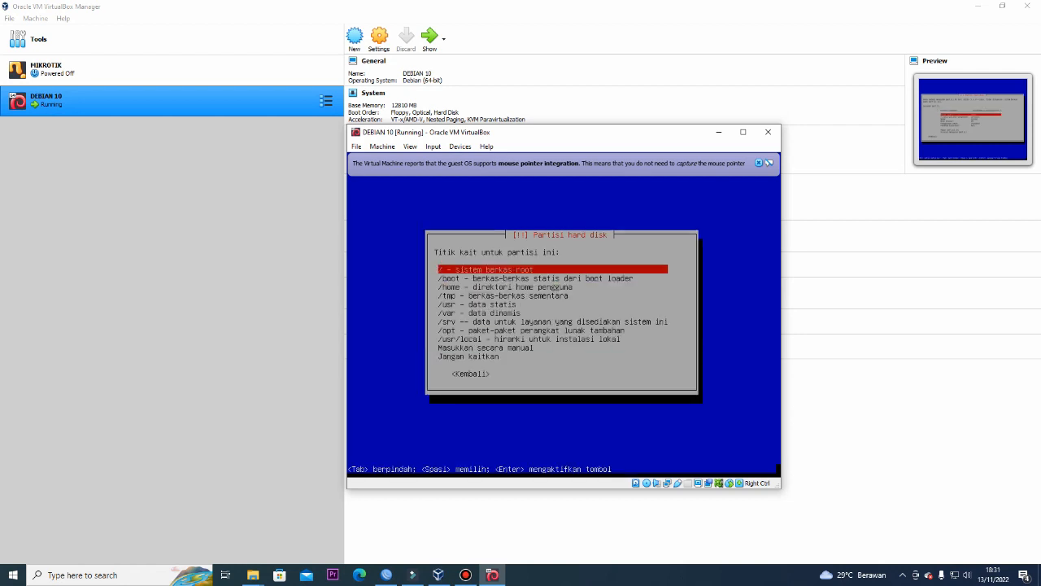
pyautogui.press('Down')
pyautogui.press('Down')
pyautogui.press('Down')
pyautogui.press('Down')
pyautogui.press('Down')
pyautogui.press('Down')
pyautogui.press('Down')
pyautogui.press('Down')
pyautogui.press('Down')
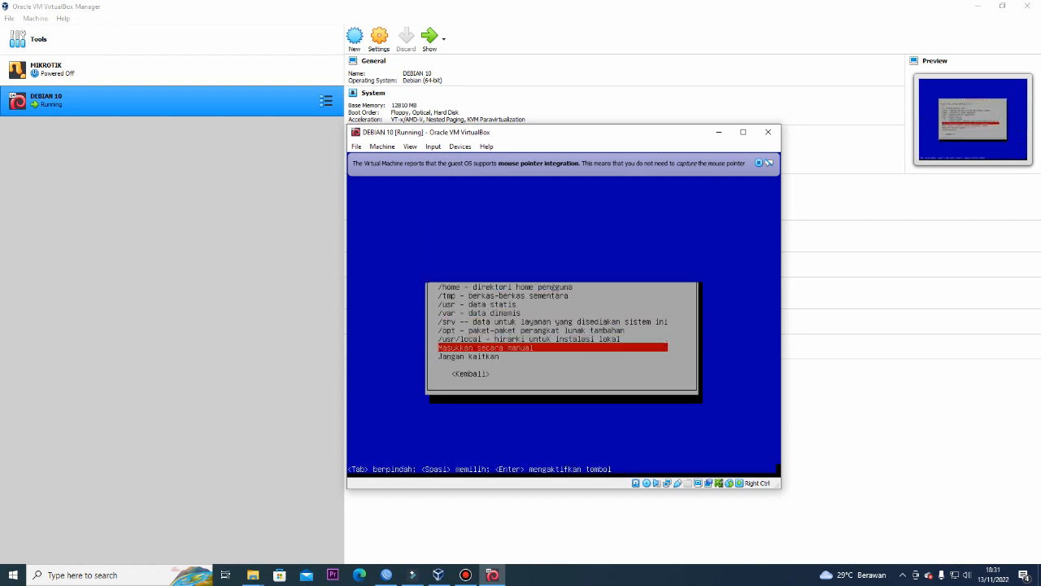
pyautogui.press('Return')
pyautogui.press('BackSpace')
pyautogui.press('BackSpace')
pyautogui.press('BackSpace')
pyautogui.press('BackSpace')
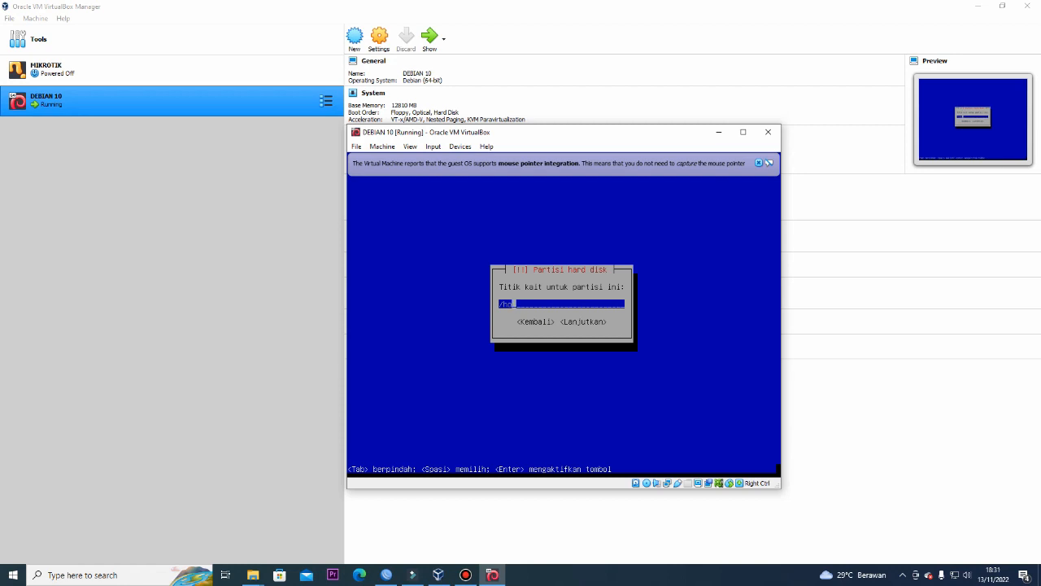
pyautogui.write('DATA')
pyautogui.press('Return')
pyautogui.press('Down')
pyautogui.press('Down')
pyautogui.press('Down')
pyautogui.press('Down')
pyautogui.press('Down')
pyautogui.press('Down')
pyautogui.press('Down')
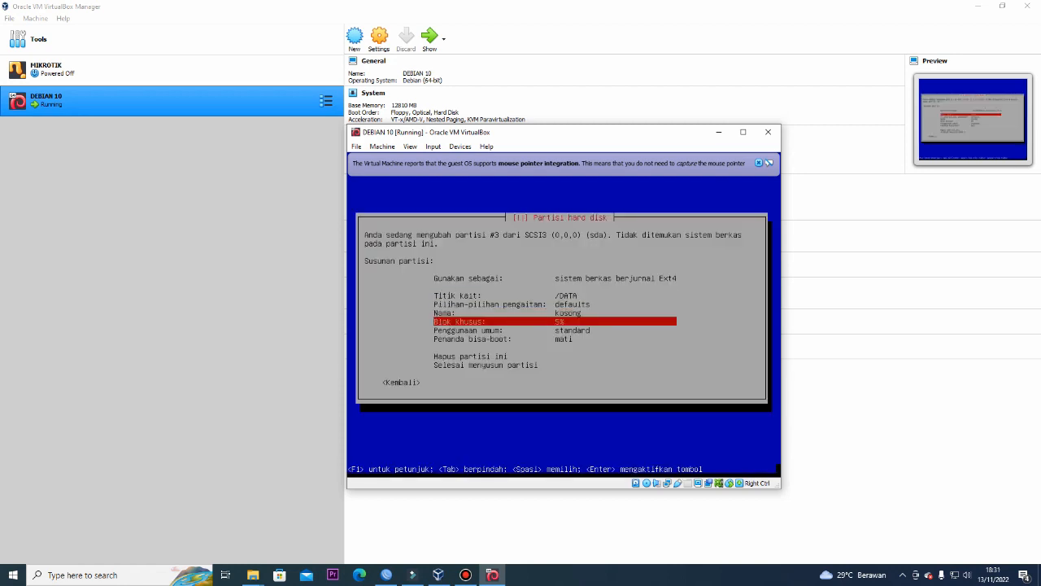
pyautogui.press('Return')
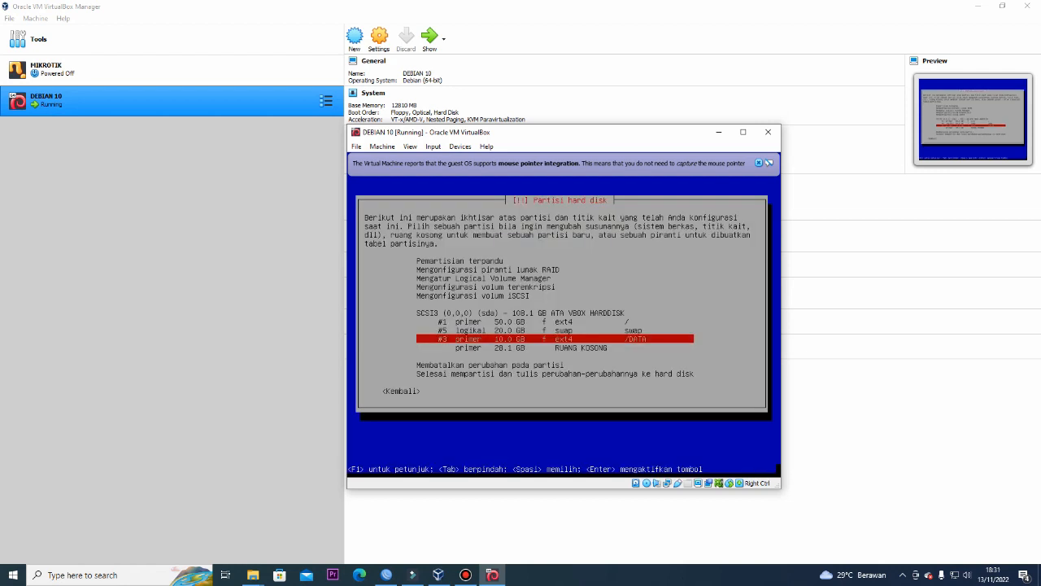
# Create a partition using the full 28.1 GB, keeping the /home mount point
pyautogui.press('Down')
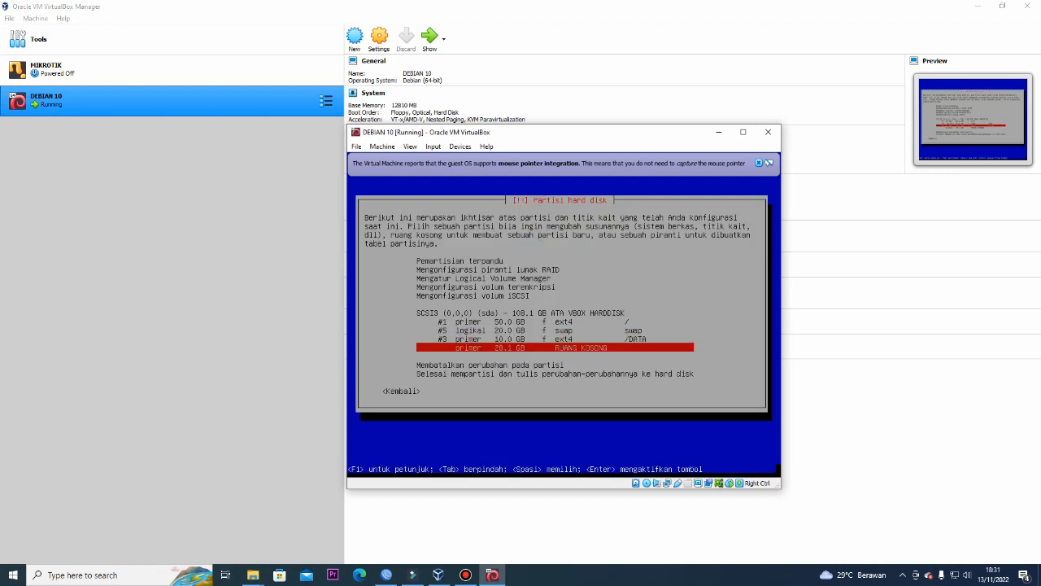
pyautogui.press('Return')
pyautogui.press('Return')
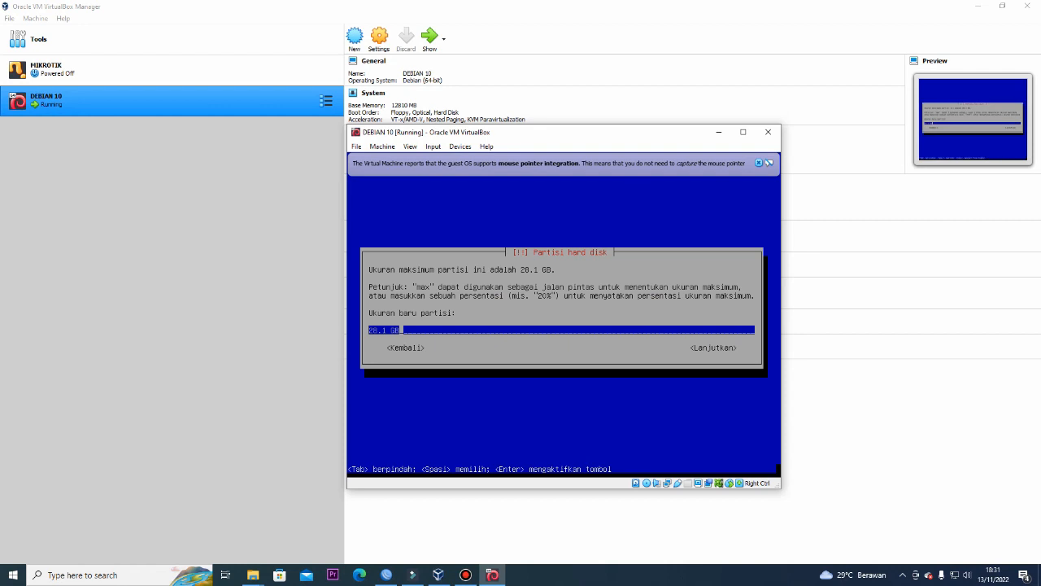
pyautogui.press('Tab')
pyautogui.press('Return')
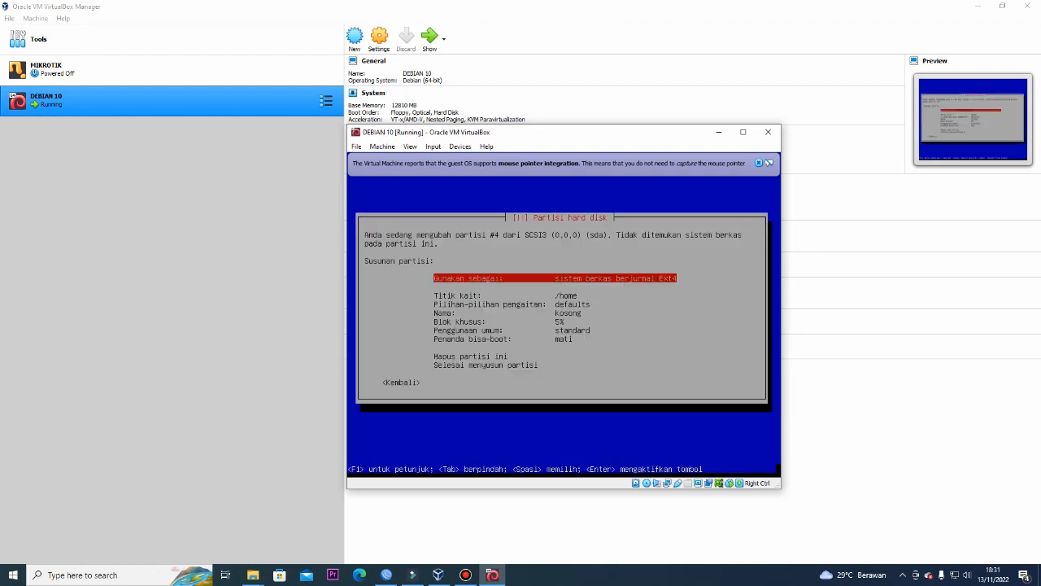
pyautogui.press('Down')
pyautogui.press('Down')
pyautogui.press('Down')
pyautogui.press('Down')
pyautogui.press('Down')
pyautogui.press('Down')
pyautogui.press('Down')
pyautogui.press('Down')
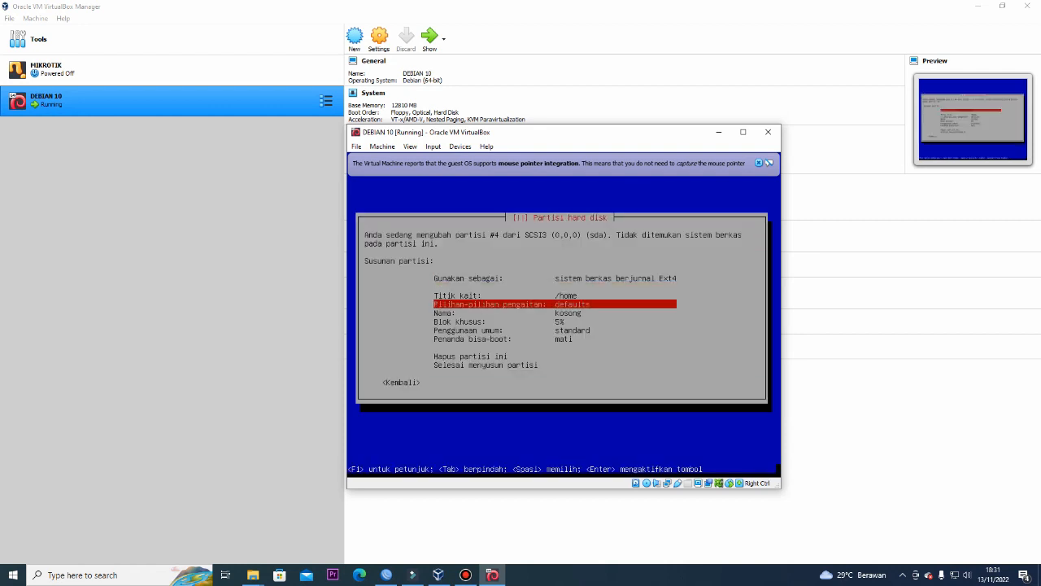
pyautogui.press('Return')
# Review the partition list and move to writing the changes to disk
pyautogui.press('Up')
pyautogui.press('Up')
pyautogui.press('Up')
pyautogui.press('Down')
pyautogui.press('Down')
pyautogui.press('Down')
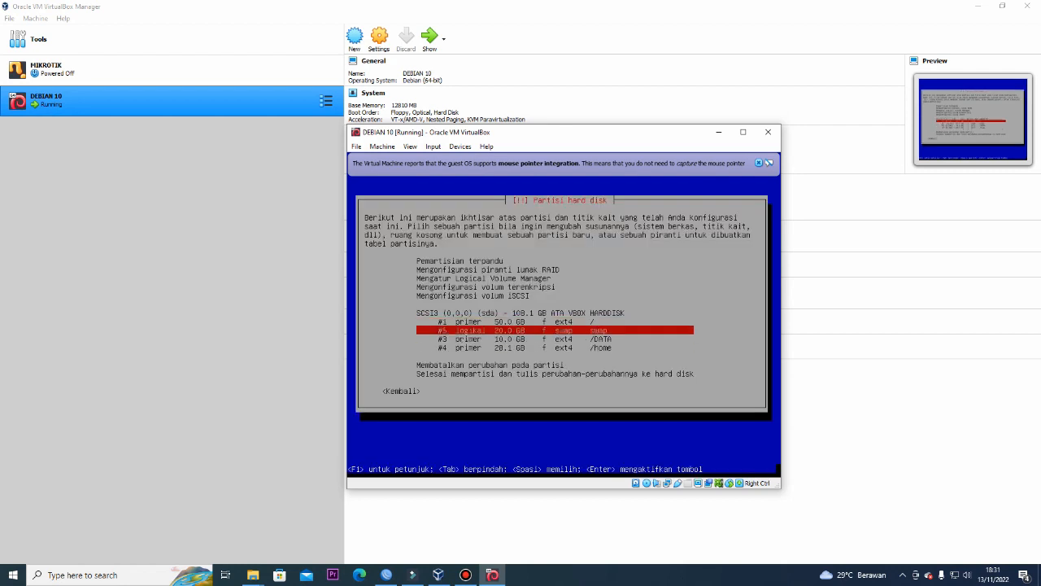
pyautogui.press('Up')
pyautogui.press('Up')
pyautogui.press('Up')
pyautogui.press('Down')
pyautogui.press('Up')
pyautogui.press('Up')
pyautogui.press('Down')
pyautogui.press('Down')
pyautogui.press('Down')
pyautogui.press('Down')
pyautogui.press('Down')
pyautogui.press('Down')
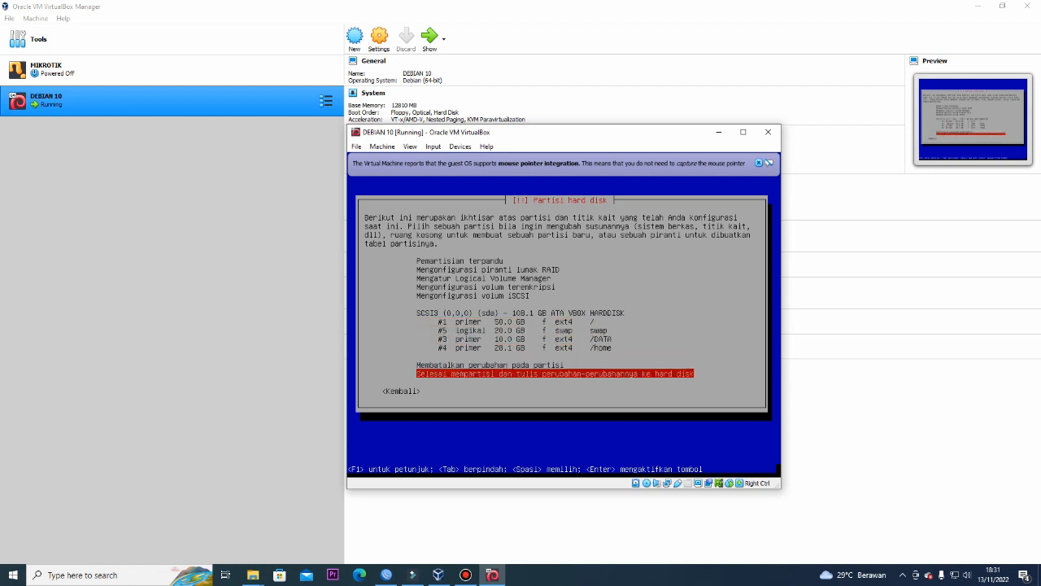
# Finish partitioning and answer Ya to write the four partitions to disk
pyautogui.press('Return')
pyautogui.press('Left')
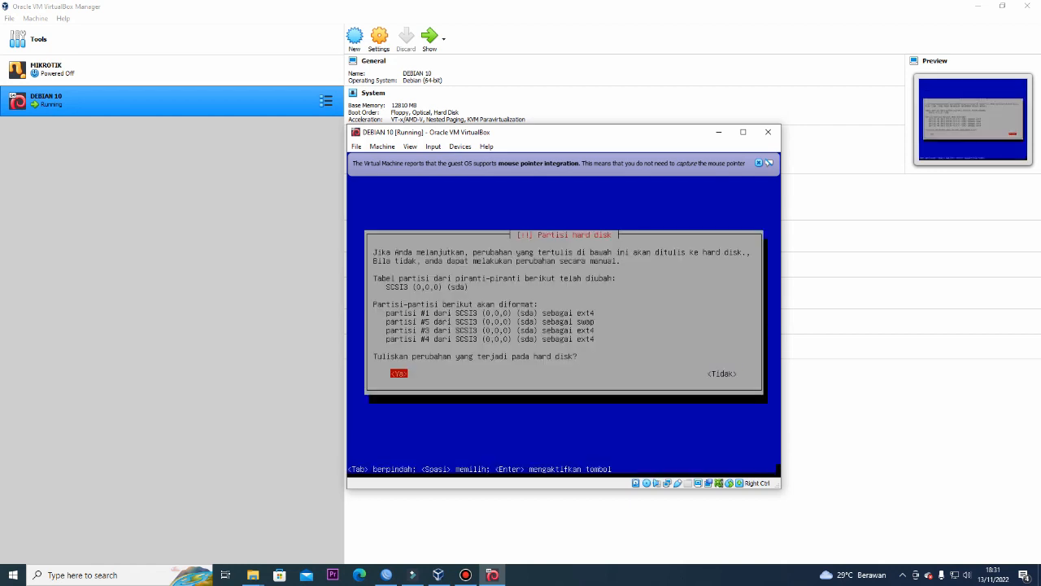
pyautogui.press('Return')
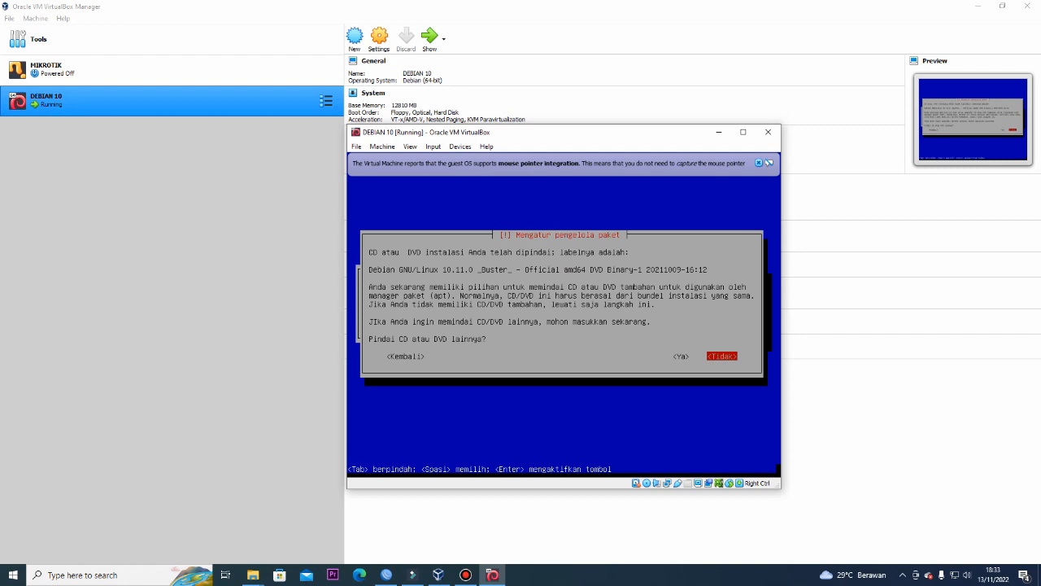
# Answer Tidak to scanning another CD/DVD, using a network mirror, and the popularity-contest survey
pyautogui.press('Return')
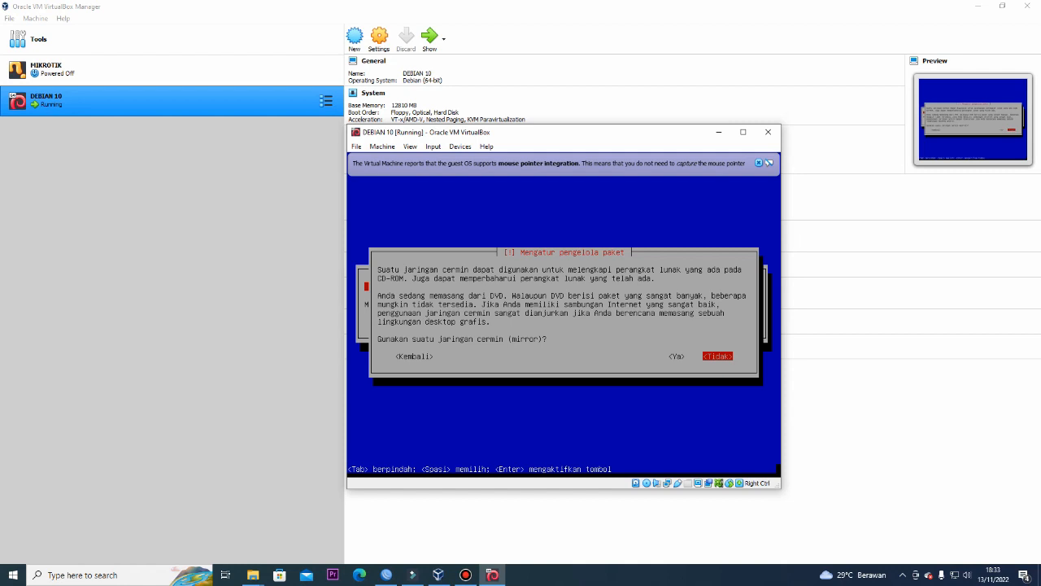
pyautogui.press('Return')
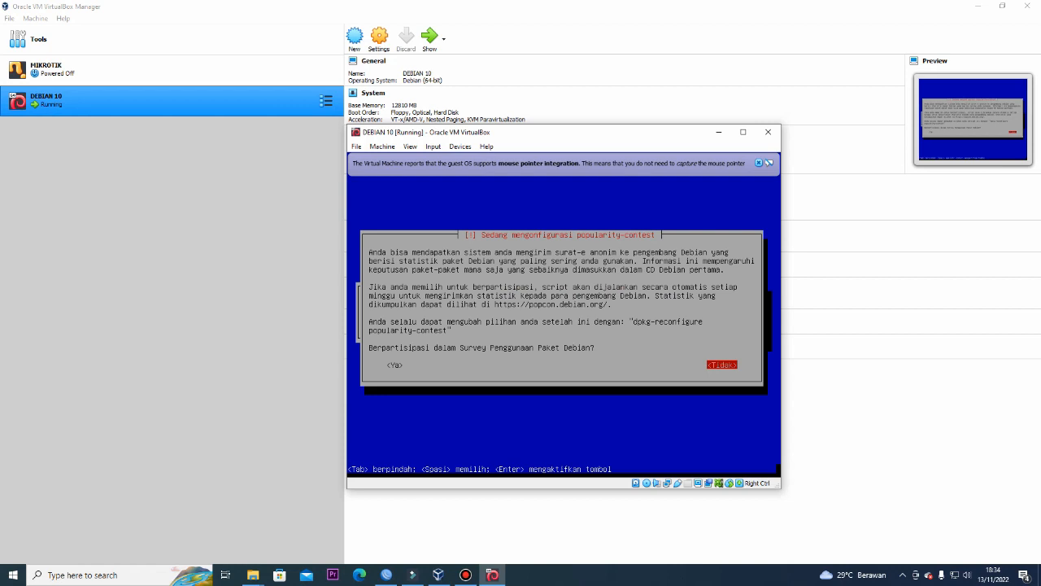
pyautogui.press('Return')
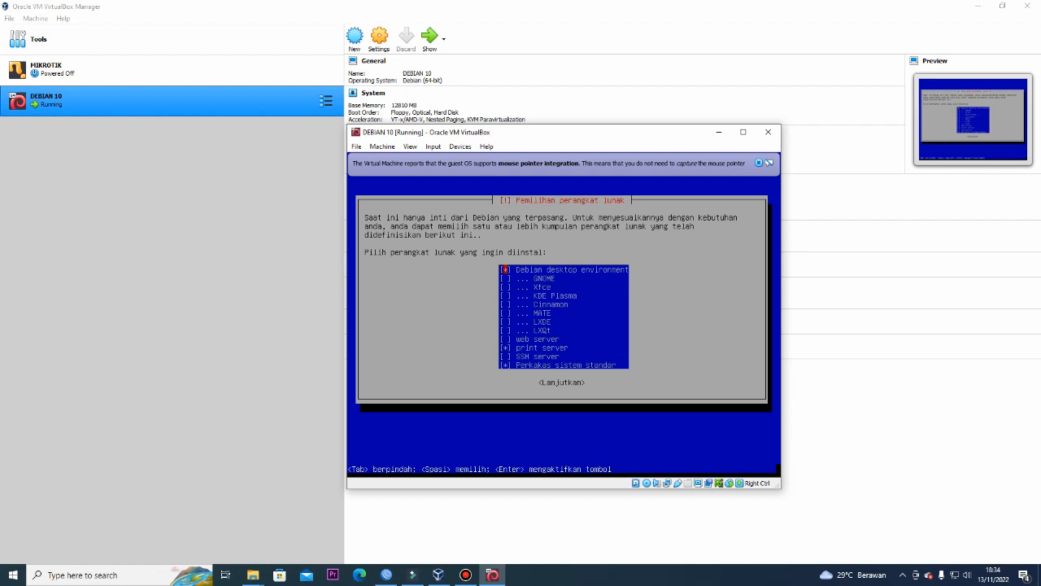
# Keep the default software selection, including the desktop environment, and start installing it
pyautogui.press('Down')
pyautogui.press('Down')
pyautogui.press('Down')
pyautogui.press('Down')
pyautogui.press('Down')
pyautogui.press('Down')
pyautogui.press('Down')
pyautogui.press('Down')
pyautogui.press('Down')
pyautogui.press('Down')
pyautogui.press('Up')
pyautogui.press('Up')
pyautogui.press('Up')
pyautogui.press('Up')
pyautogui.press('Up')
pyautogui.press('Up')
pyautogui.press('Up')
pyautogui.press('Up')
pyautogui.press('Up')
pyautogui.press('Up')
pyautogui.press('Down')
pyautogui.press('Down')
pyautogui.press('Down')
pyautogui.press('Down')
pyautogui.press('Down')
pyautogui.press('Down')
pyautogui.press('Down')
pyautogui.press('Down')
pyautogui.press('Down')
pyautogui.press('Down')
pyautogui.press('Down')
pyautogui.press('Tab')
pyautogui.press('Return')
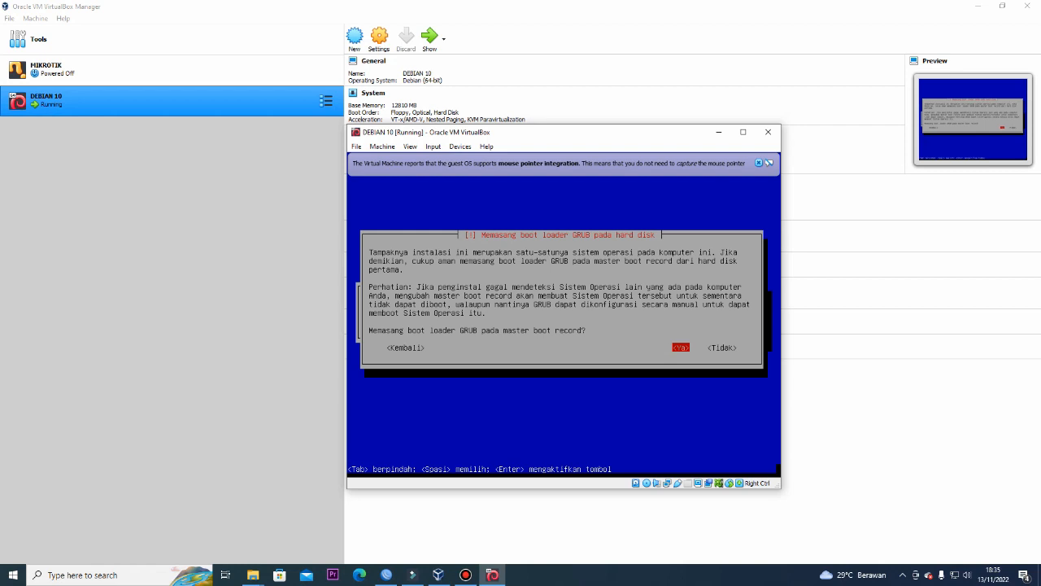
# Install the GRUB boot loader in the master boot record on /dev/sda
pyautogui.press('Return')
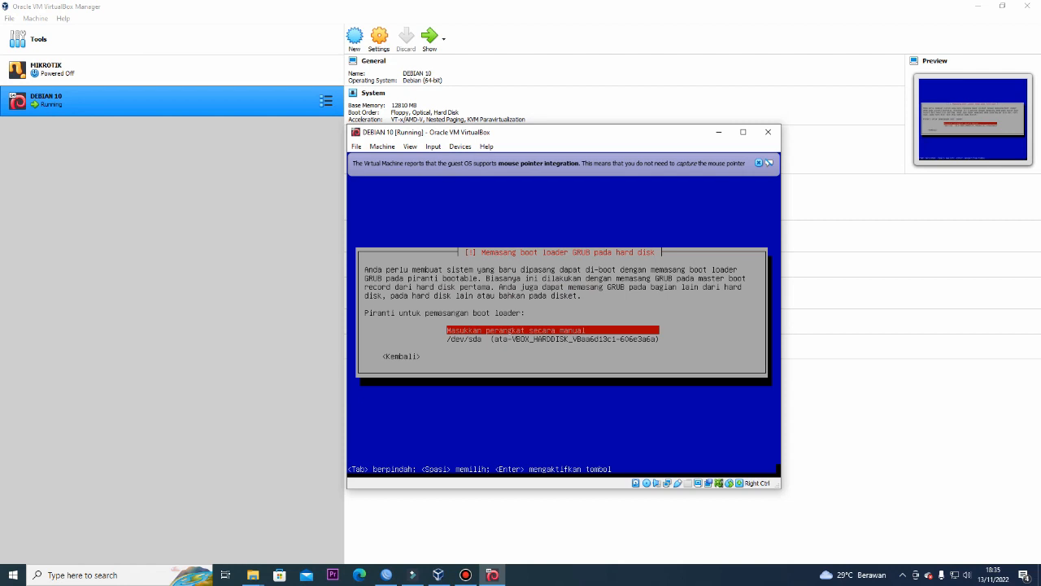
pyautogui.press('Down')
pyautogui.press('Up')
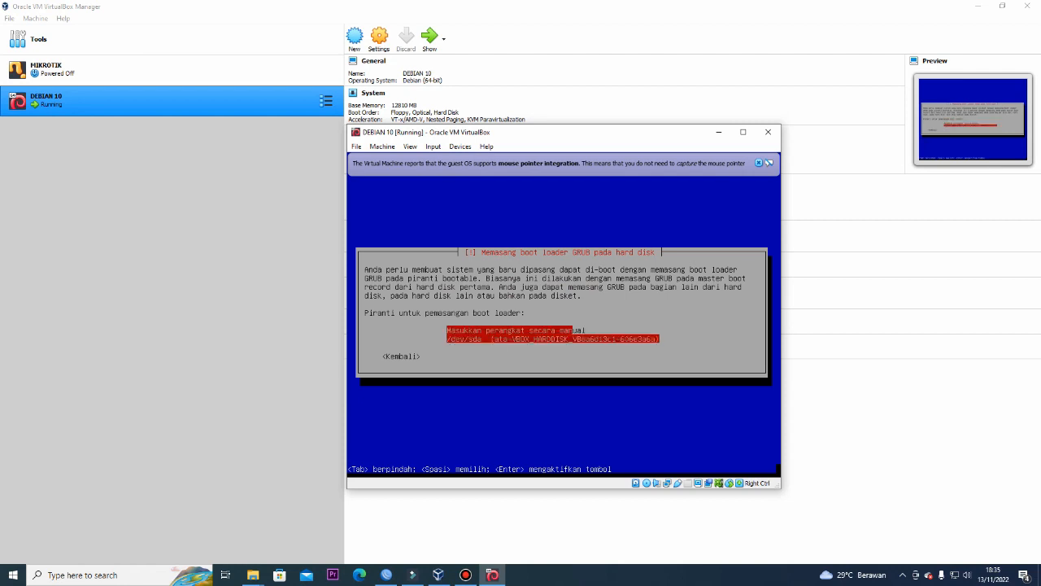
pyautogui.press('Down')
pyautogui.press('Return')
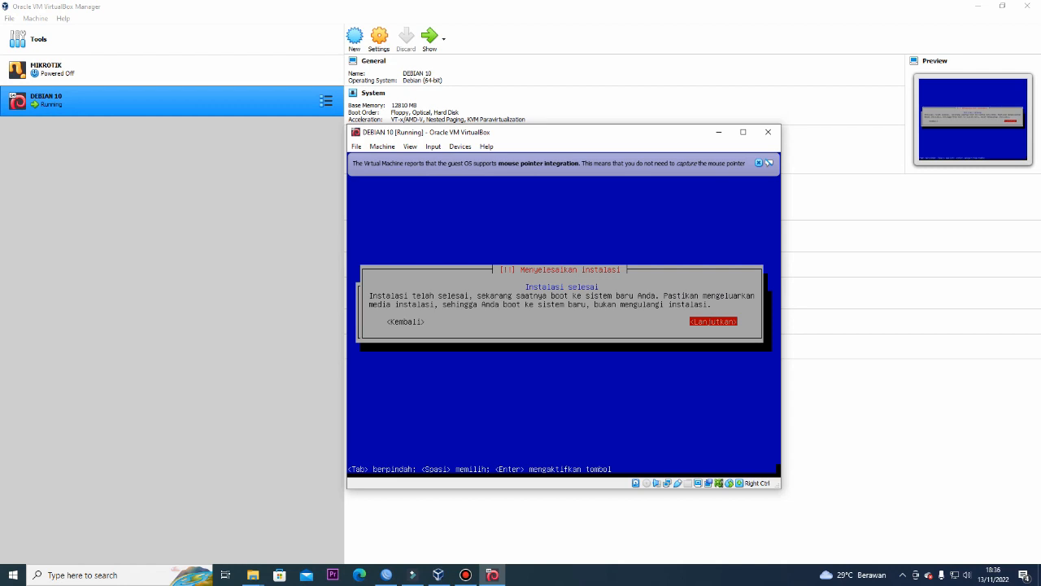
# Continue past the Instalasi selesai notice so the VM reboots
pyautogui.press('Return')
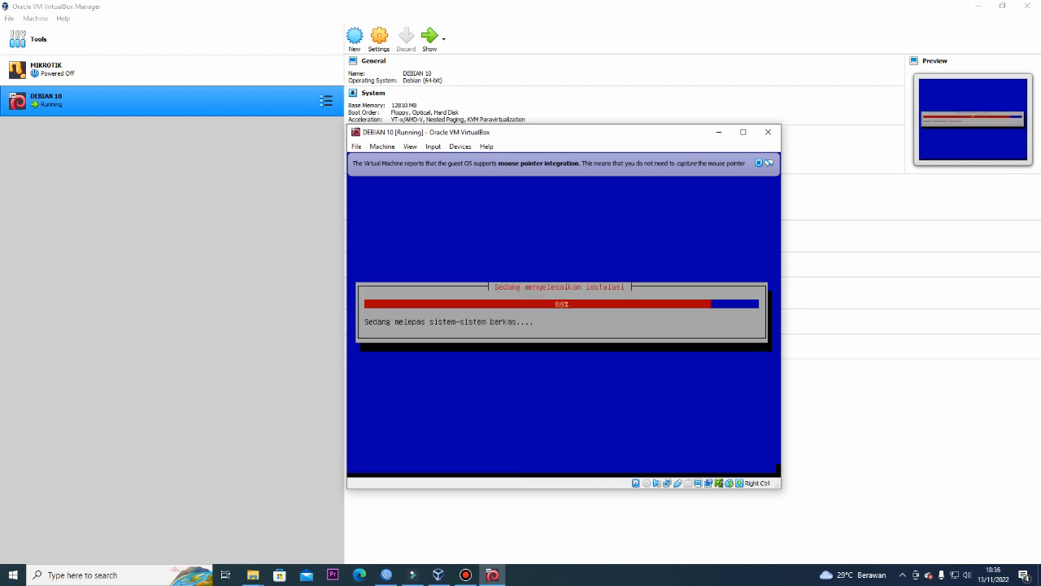